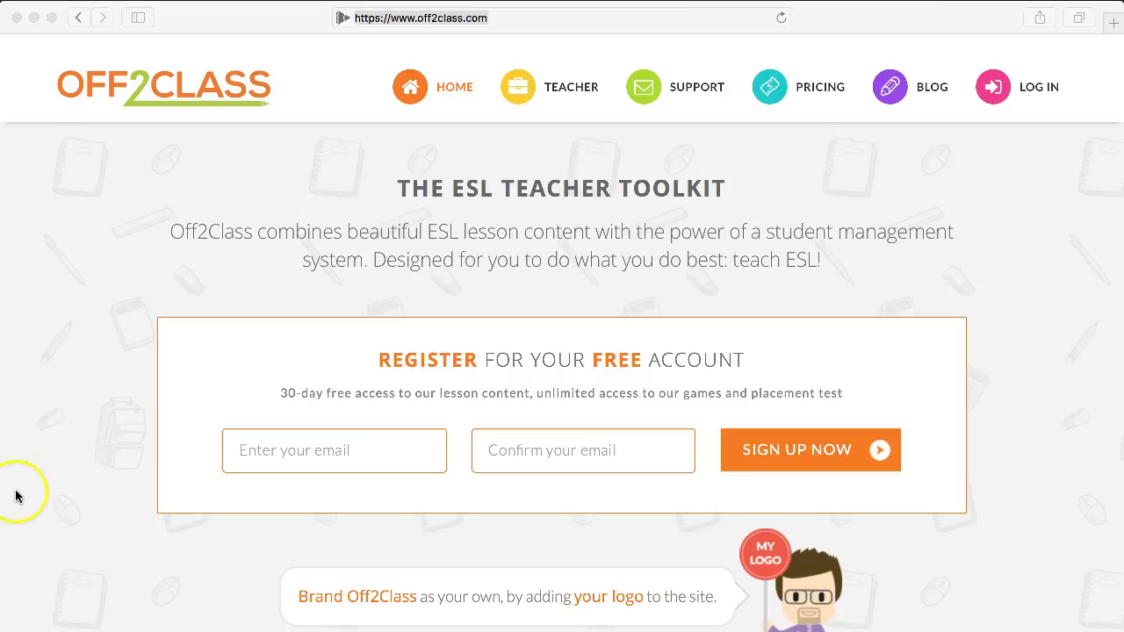
Step: Sign up for a free Off2Class account with an email address
{"action": "left_click", "coordinate": [290, 18]}
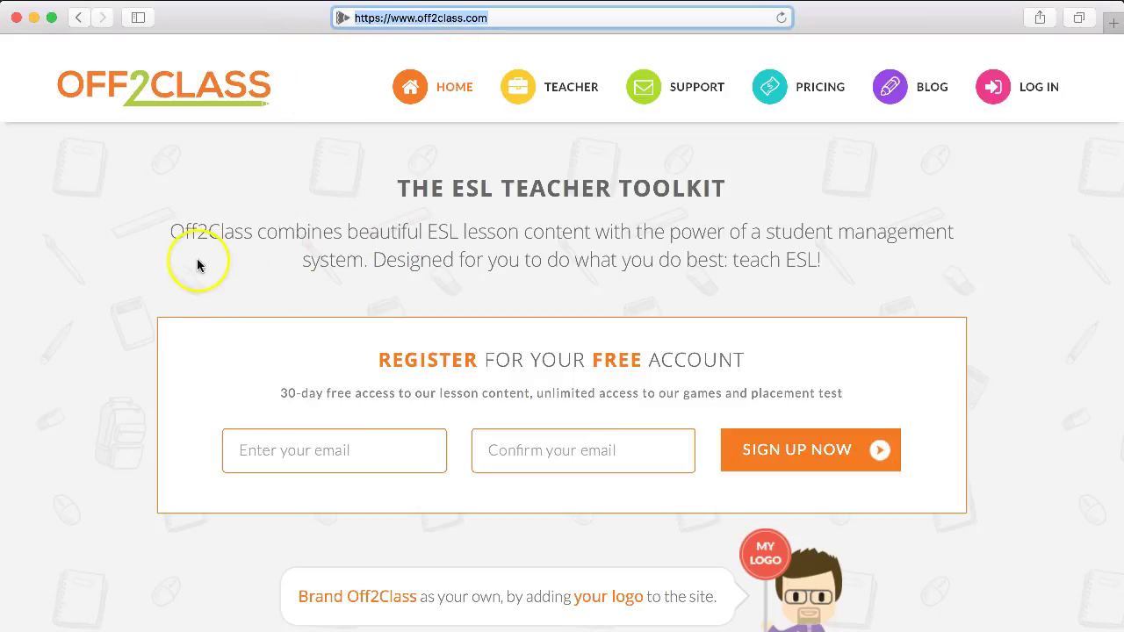
{"action": "left_click", "coordinate": [290, 451]}
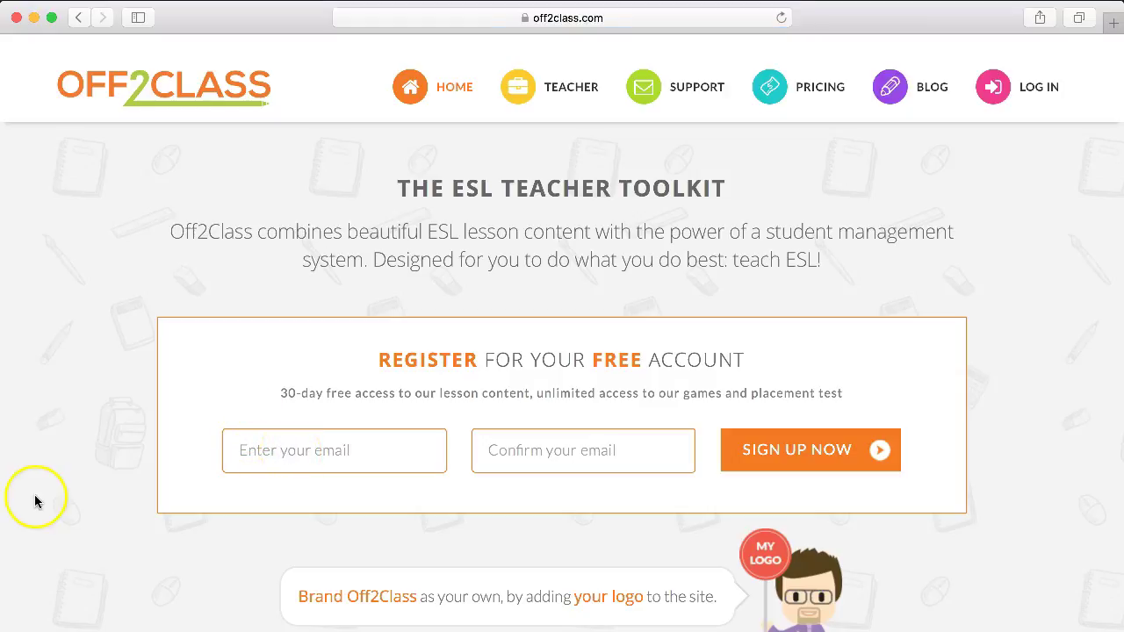
{"action": "left_click", "coordinate": [290, 450]}
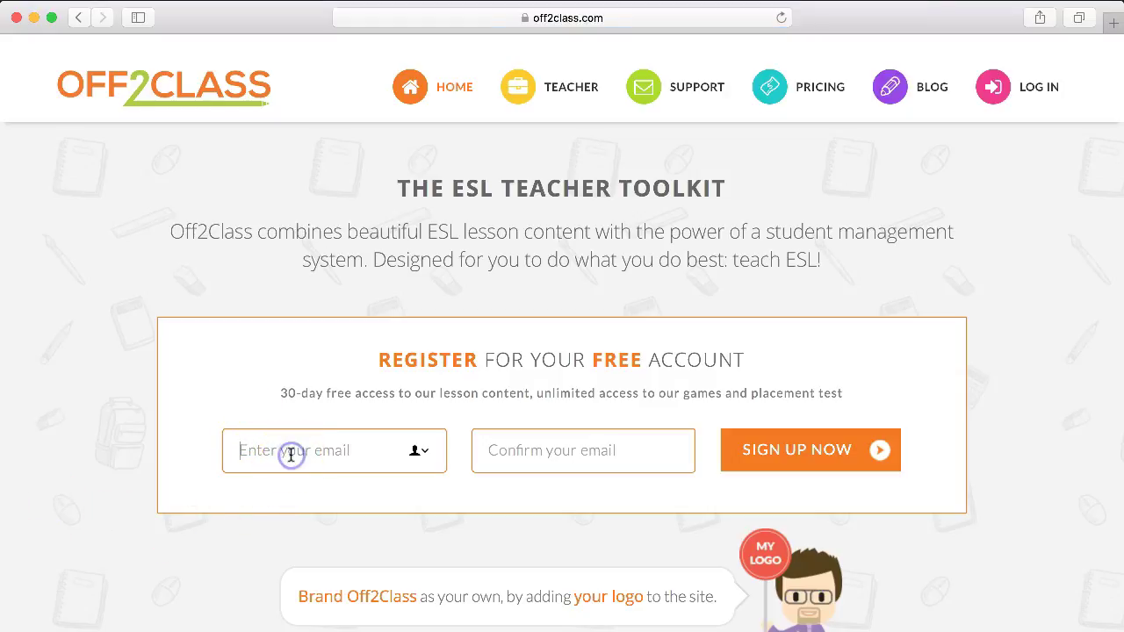
{"action": "left_click", "coordinate": [554, 454]}
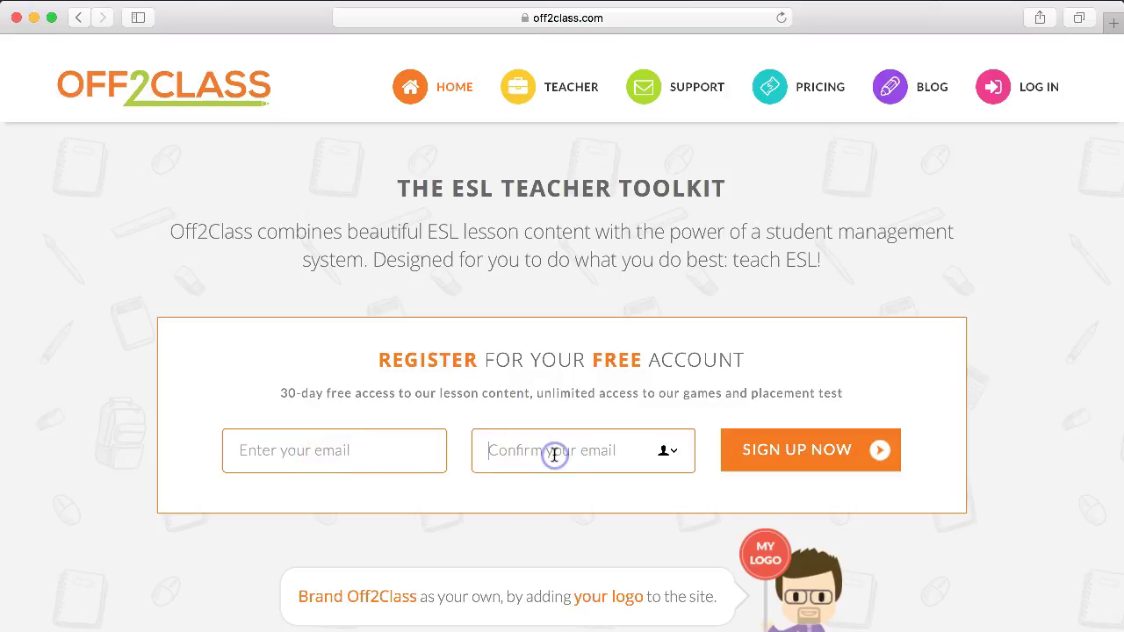
{"action": "left_click", "coordinate": [809, 461]}
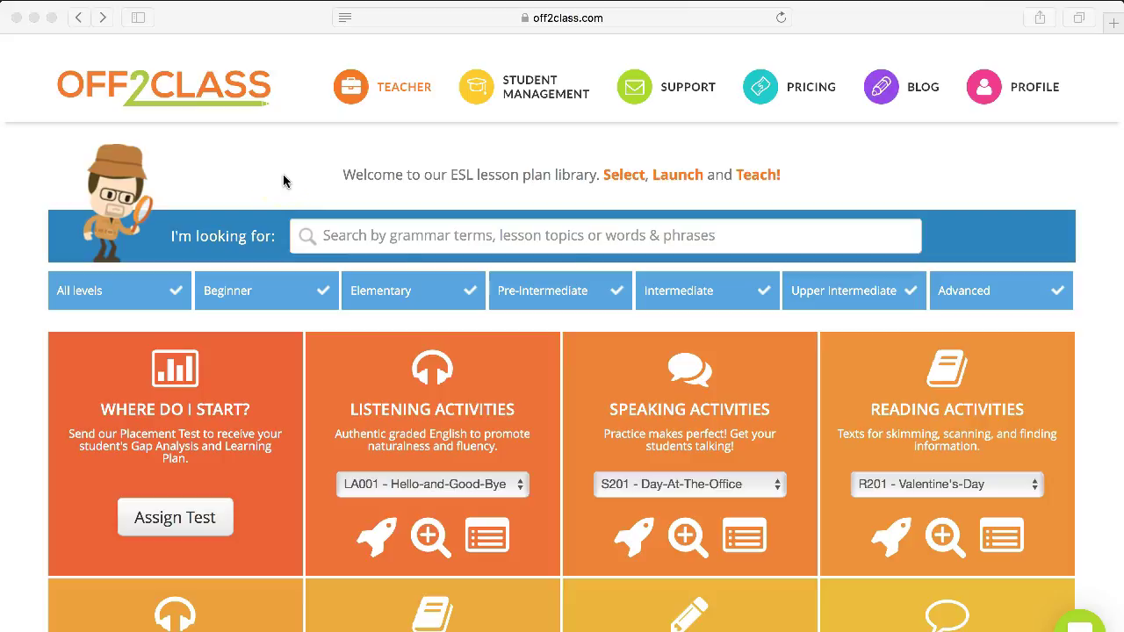
Step: Scroll through the library's category tiles, from IELTS down to Reported Speech, and back up
{"action": "scroll", "coordinate": [282, 181], "scroll_direction": "down", "scroll_amount": 2}
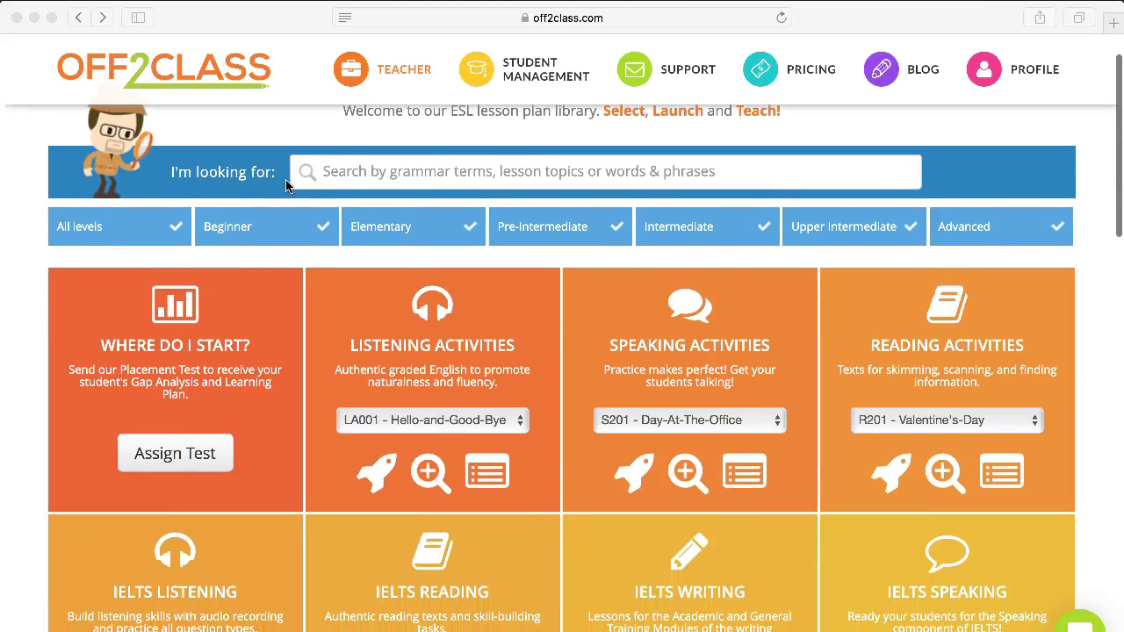
{"action": "left_click", "coordinate": [371, 170]}
{"action": "left_click", "coordinate": [372, 168]}
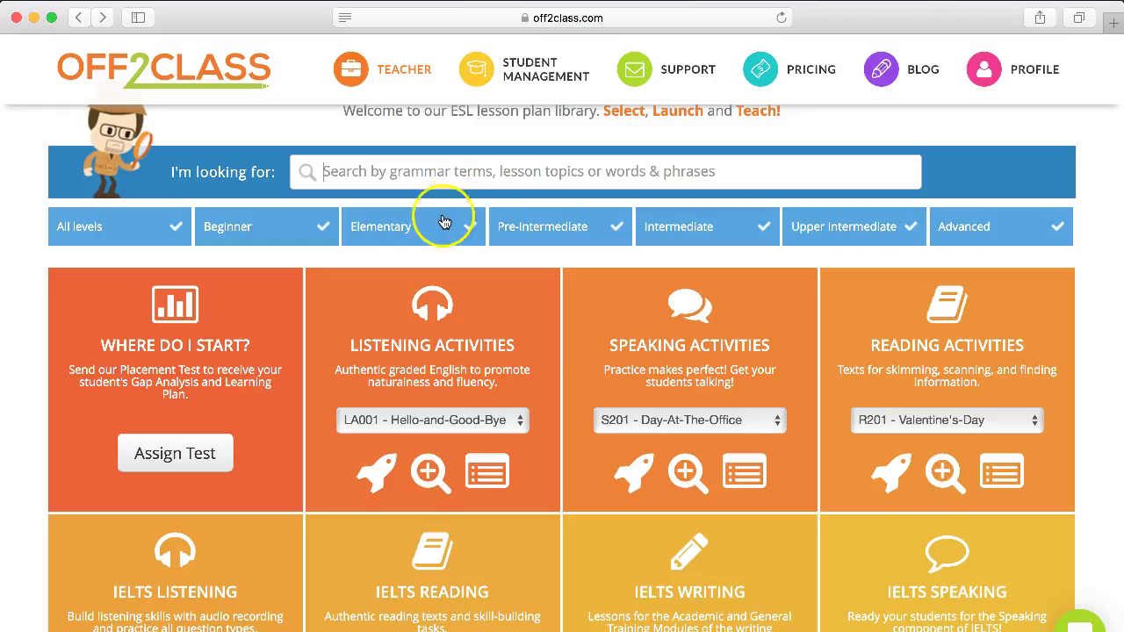
{"action": "scroll", "coordinate": [239, 371], "scroll_direction": "down", "scroll_amount": 3}
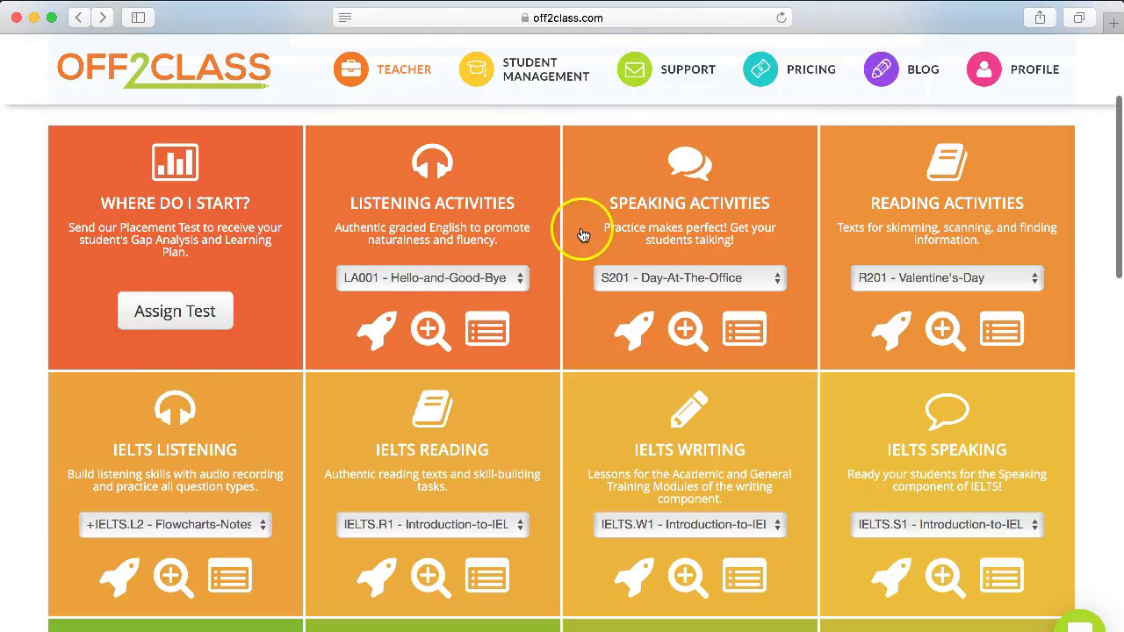
{"action": "left_click", "coordinate": [690, 208]}
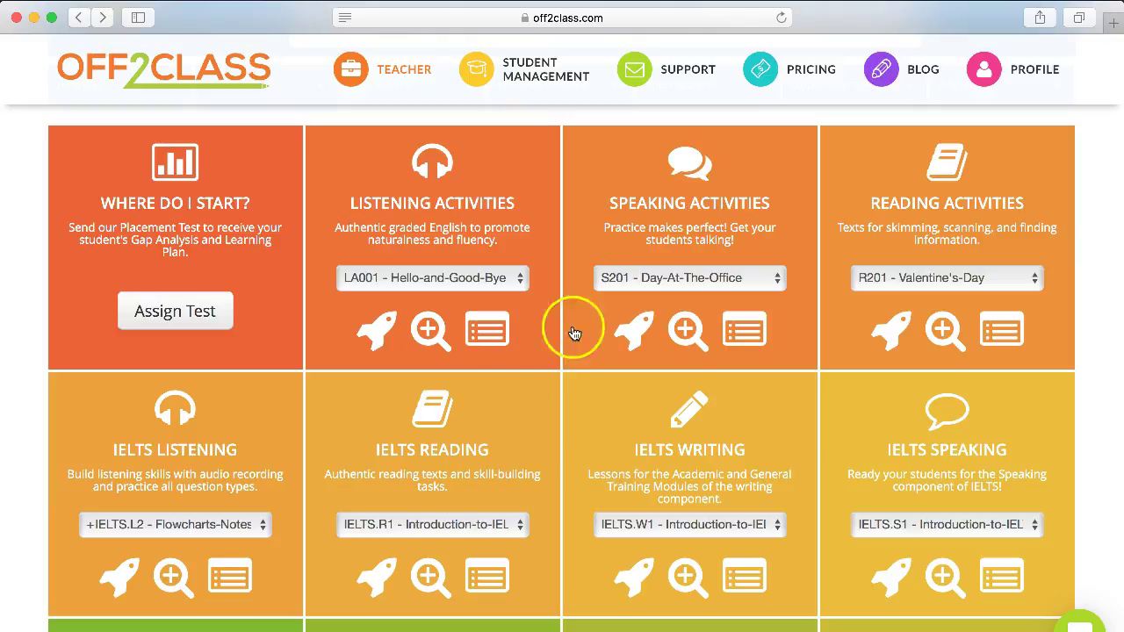
{"action": "scroll", "coordinate": [220, 463], "scroll_direction": "down", "scroll_amount": 3}
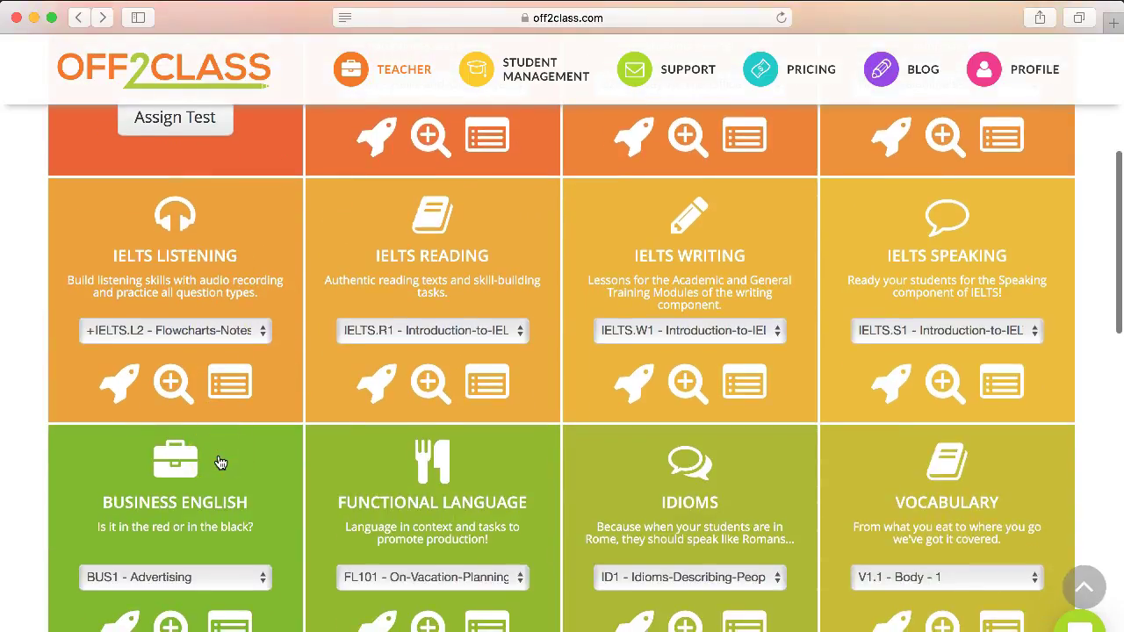
{"action": "scroll", "coordinate": [880, 499], "scroll_direction": "down", "scroll_amount": 5}
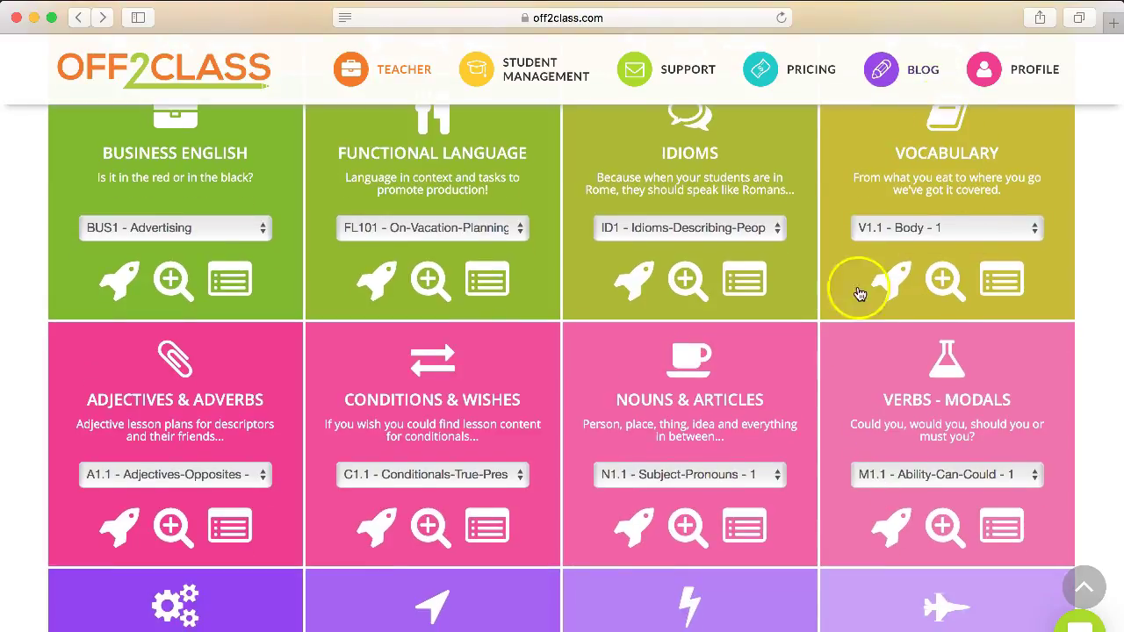
{"action": "scroll", "coordinate": [674, 411], "scroll_direction": "down", "scroll_amount": 5}
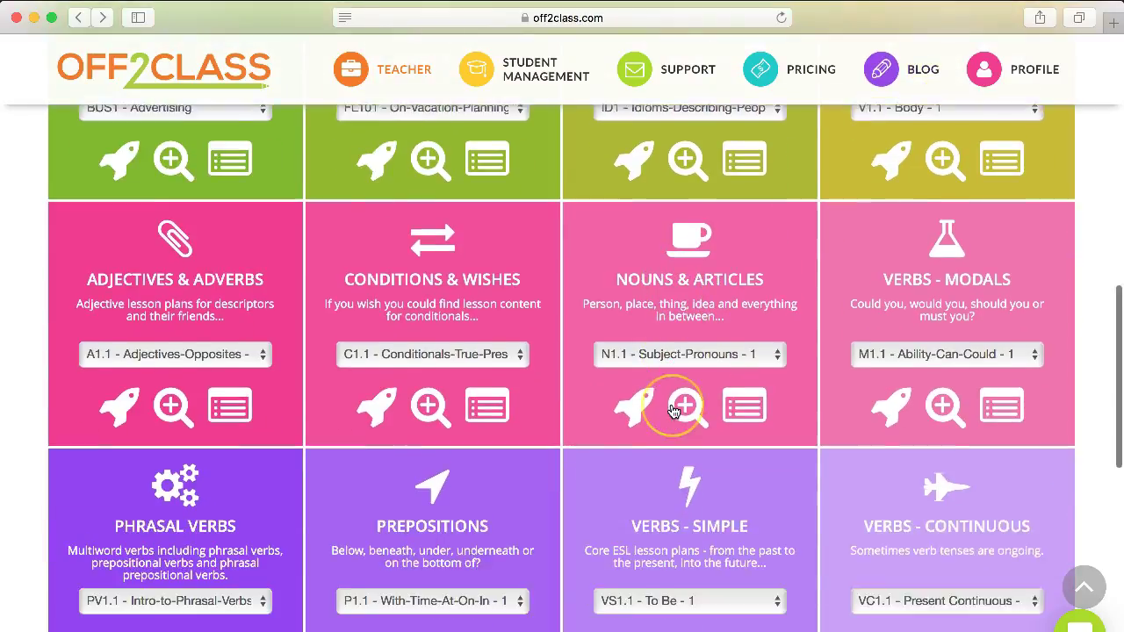
{"action": "scroll", "coordinate": [464, 416], "scroll_direction": "down", "scroll_amount": 5}
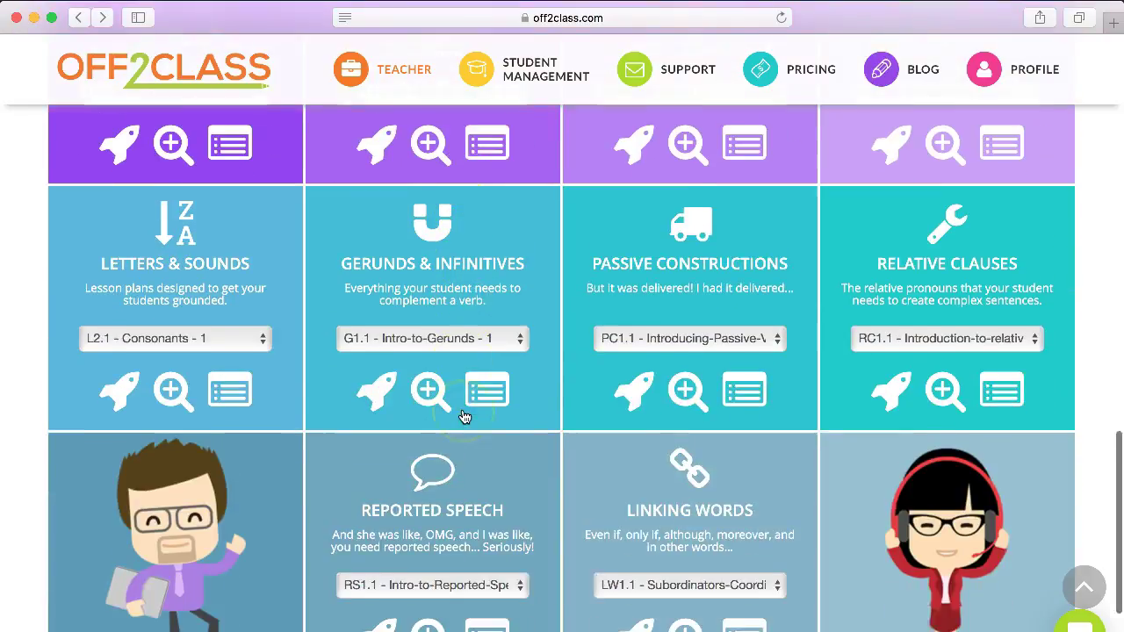
{"action": "scroll", "coordinate": [465, 416], "scroll_direction": "up", "scroll_amount": 15}
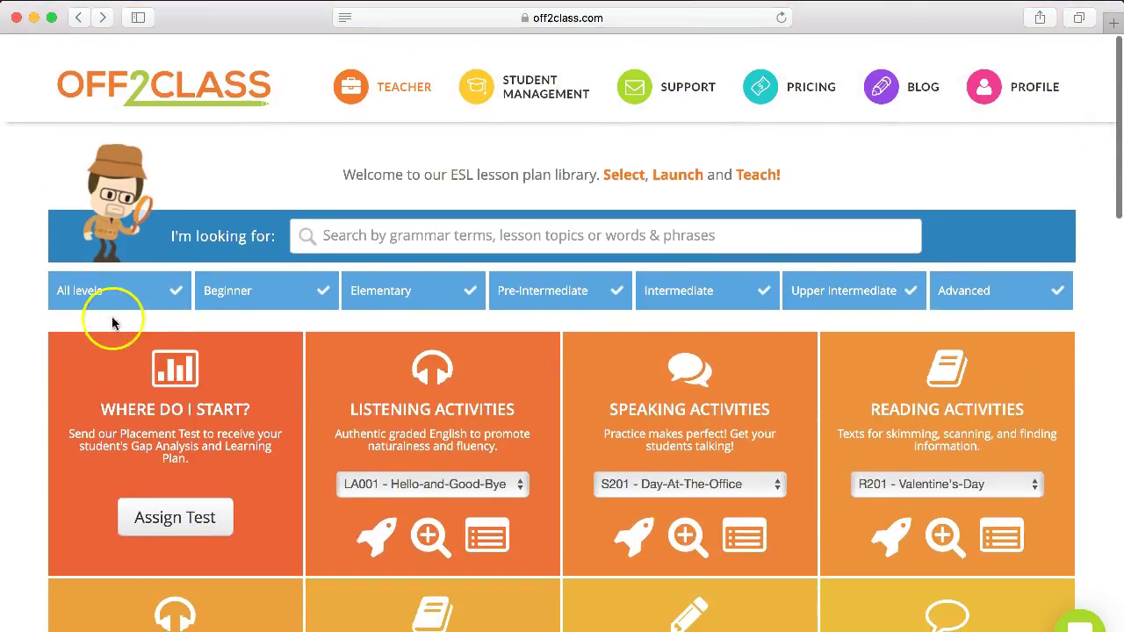
Step: Clear the level filters and browse the Intermediate lessons
{"action": "left_click", "coordinate": [179, 296]}
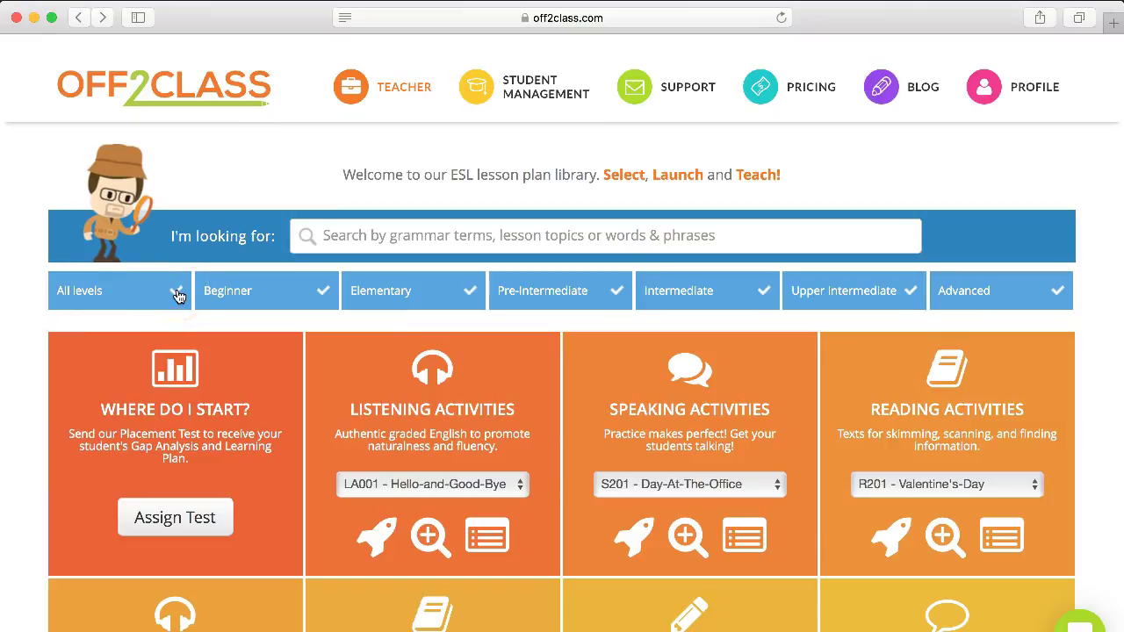
{"action": "left_click", "coordinate": [693, 292]}
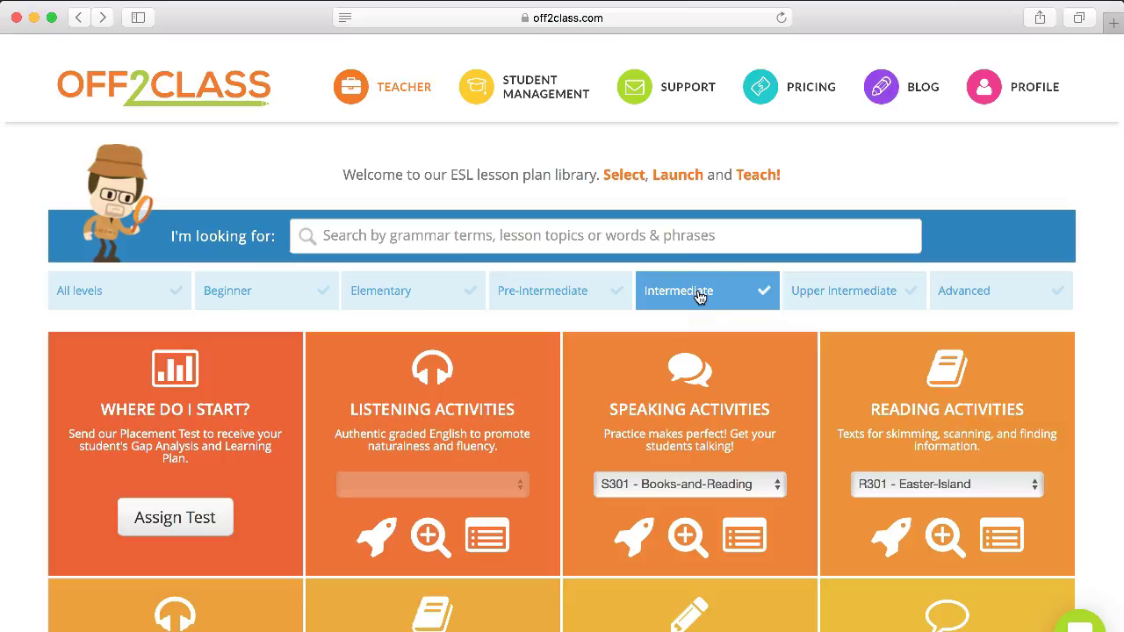
{"action": "scroll", "coordinate": [519, 421], "scroll_direction": "down", "scroll_amount": 4}
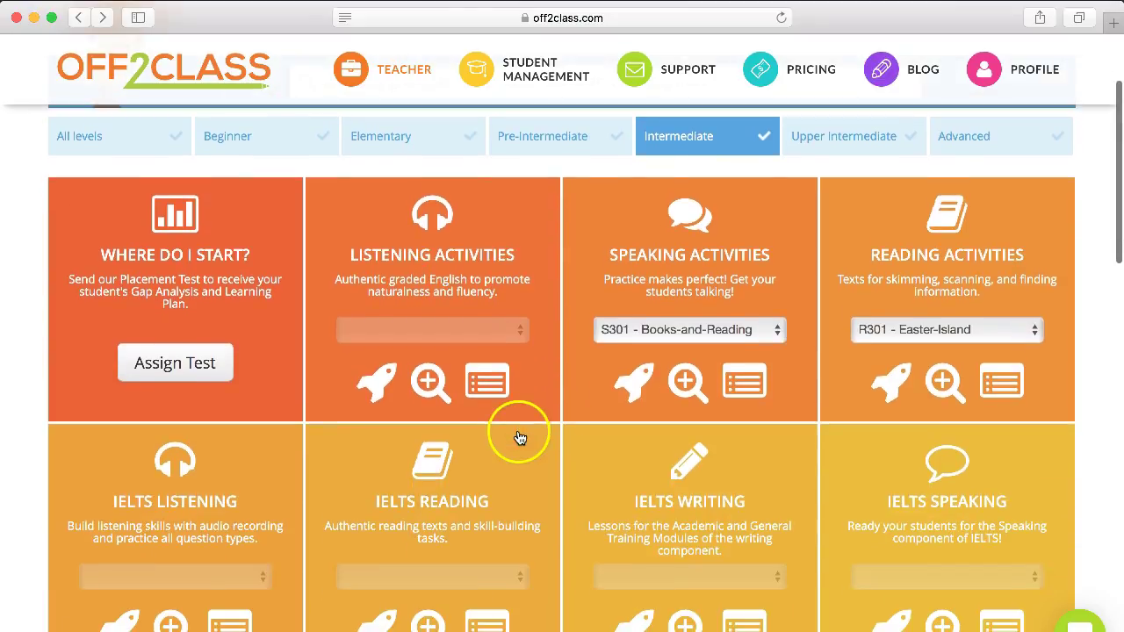
{"action": "scroll", "coordinate": [451, 556], "scroll_direction": "down", "scroll_amount": 7}
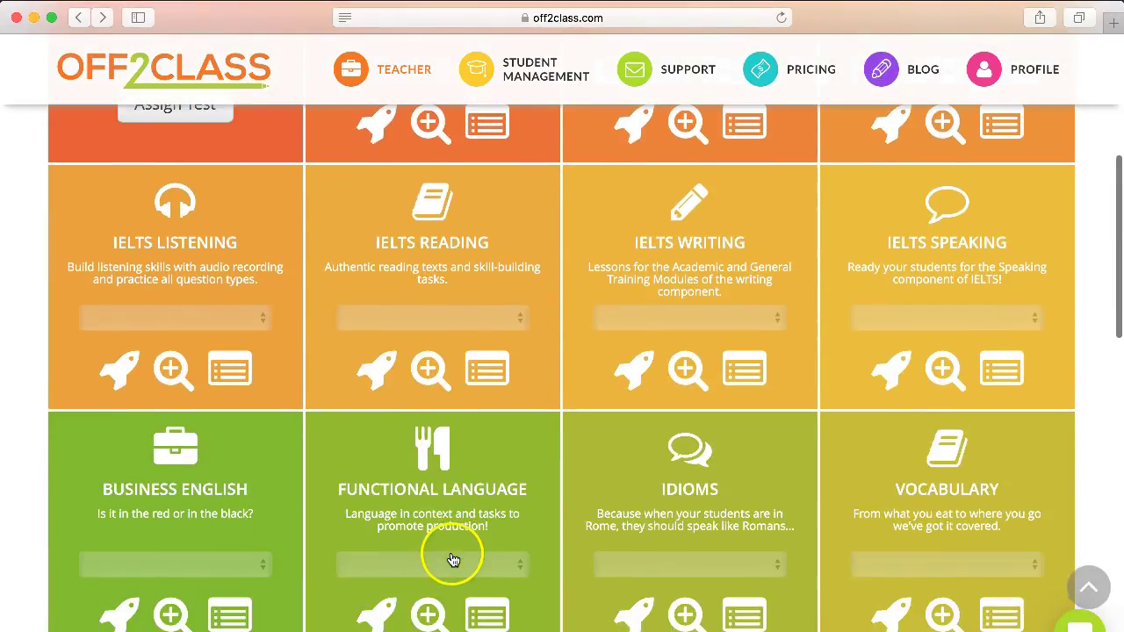
{"action": "scroll", "coordinate": [614, 565], "scroll_direction": "down", "scroll_amount": 9}
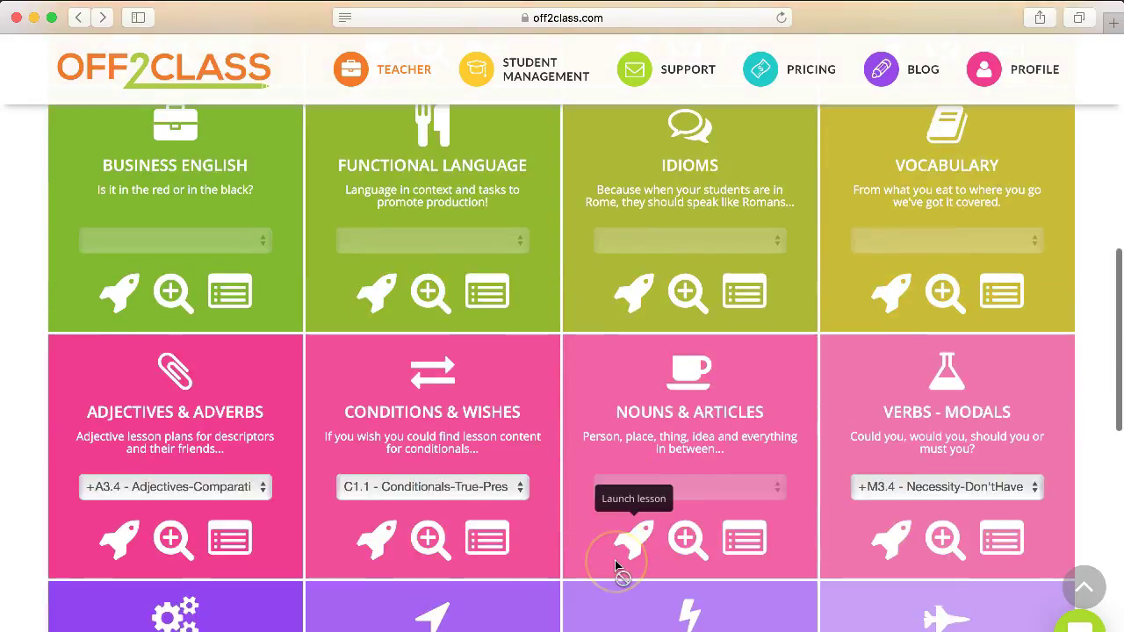
{"action": "scroll", "coordinate": [557, 357], "scroll_direction": "up", "scroll_amount": 20}
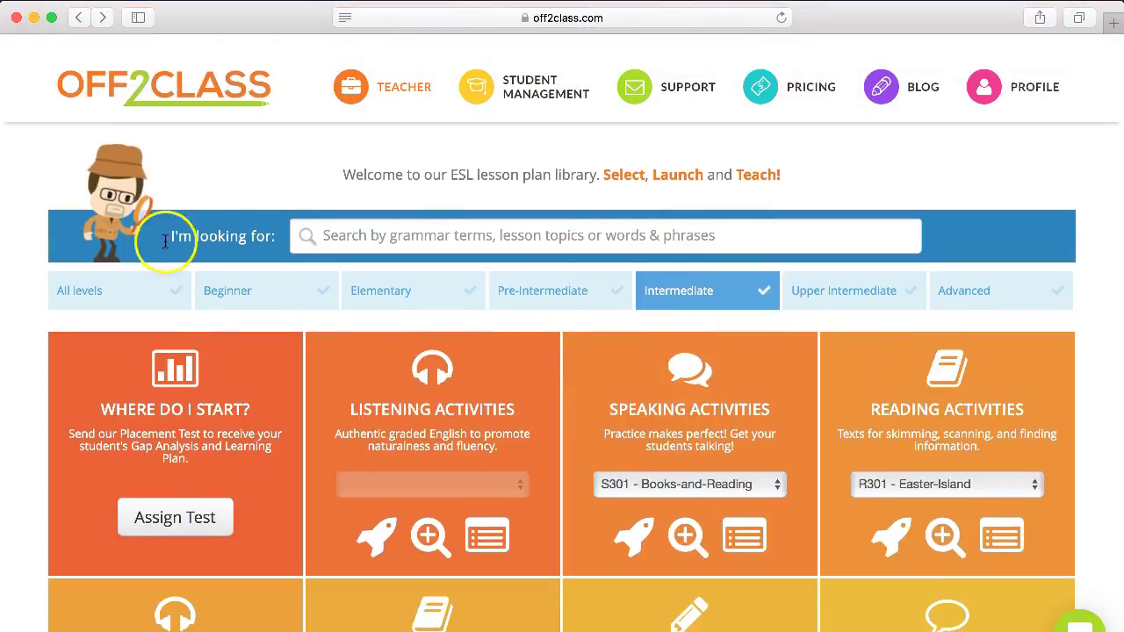
Step: Try the All, Beginner, Elementary and Pre-Intermediate filters, ending on Intermediate
{"action": "left_click", "coordinate": [125, 292]}
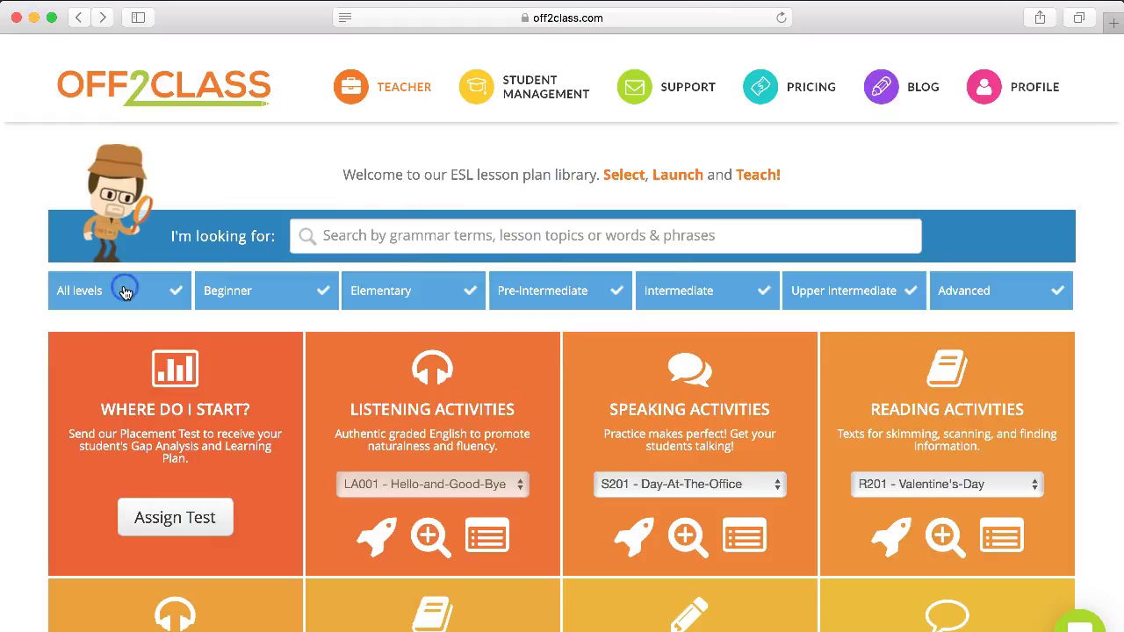
{"action": "left_click", "coordinate": [224, 297]}
{"action": "left_click", "coordinate": [368, 290]}
{"action": "left_click", "coordinate": [526, 290]}
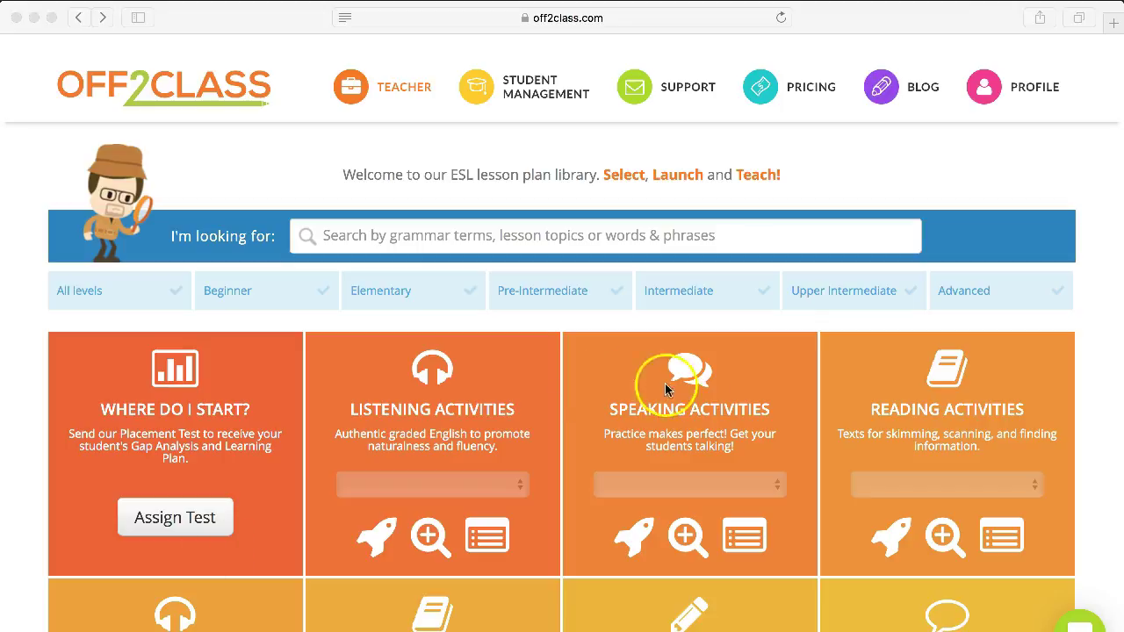
{"action": "left_click", "coordinate": [689, 297]}
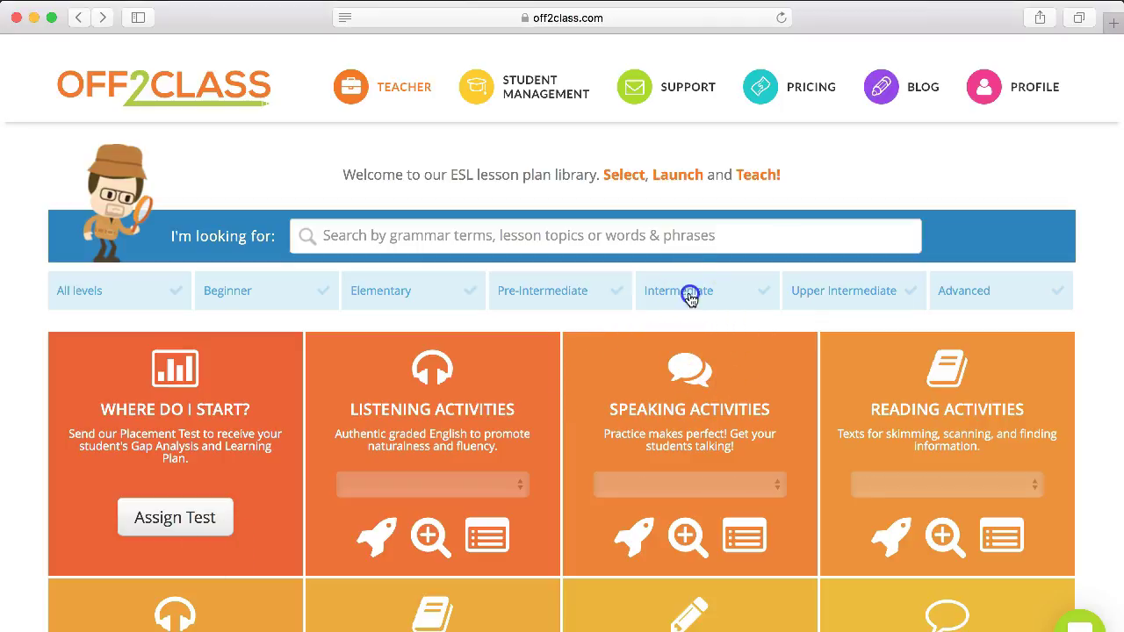
{"action": "left_click", "coordinate": [771, 485]}
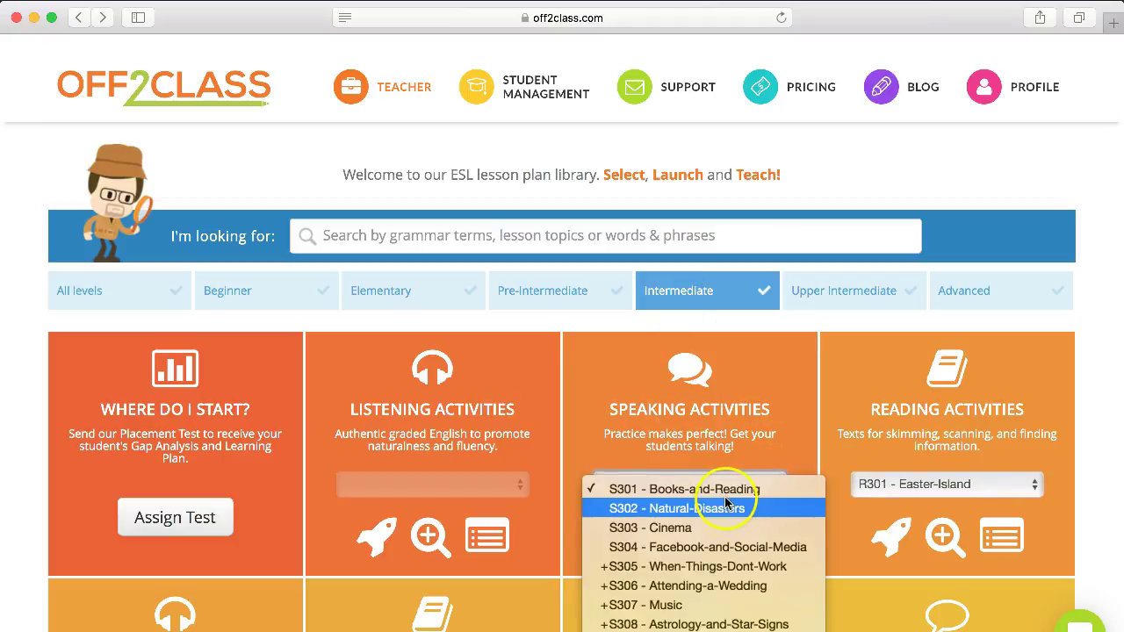
Step: Pick S303 - Cinema as the Speaking Activities lesson and preview its objectives
{"action": "left_click", "coordinate": [672, 527]}
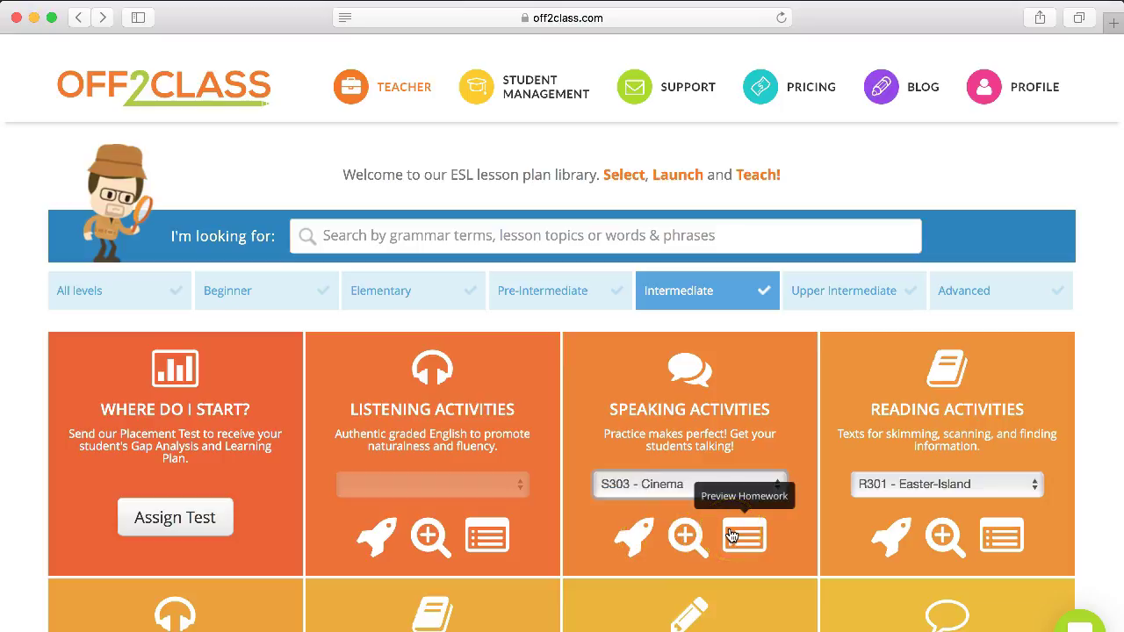
{"action": "left_click", "coordinate": [688, 537]}
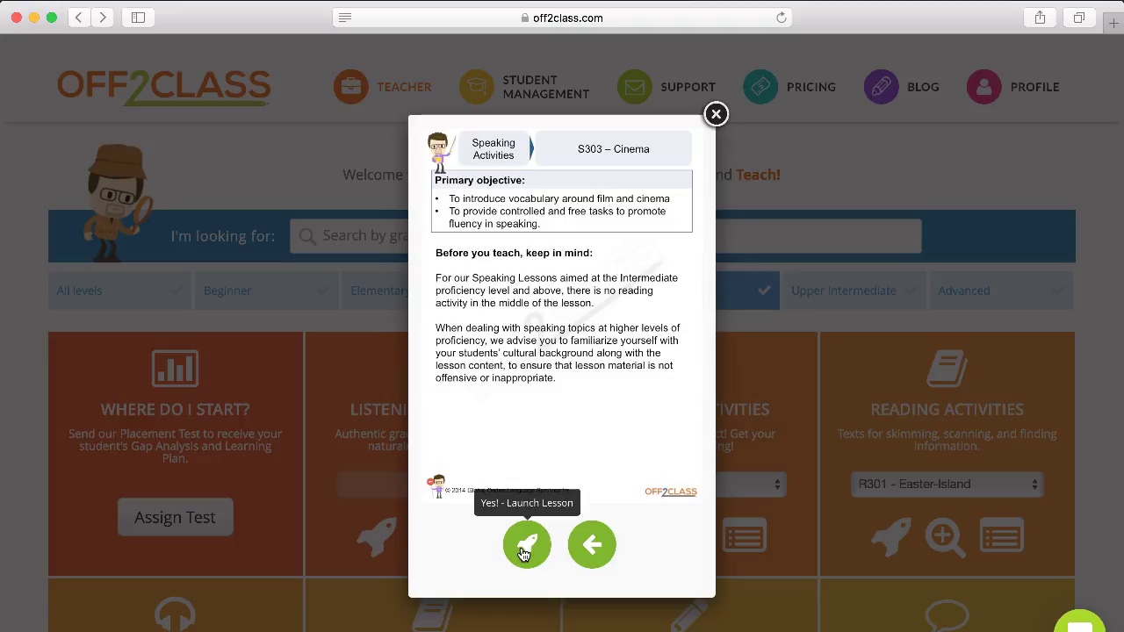
{"action": "left_click", "coordinate": [593, 545]}
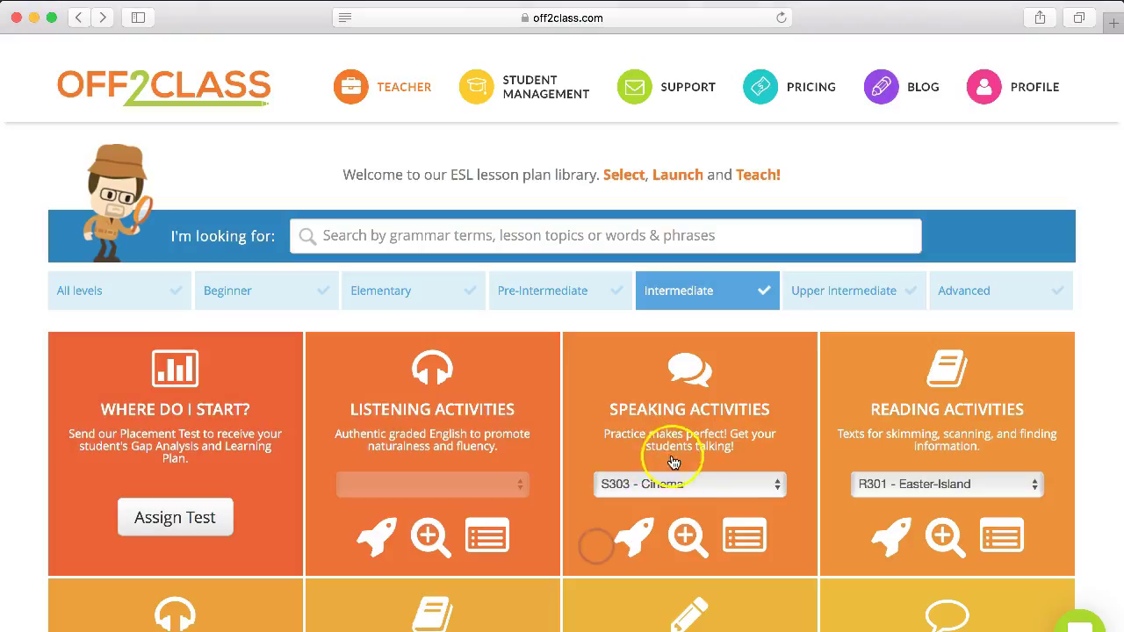
Step: Page through both pages of the S303 Cinema homework quiz, then close it
{"action": "left_click", "coordinate": [740, 537]}
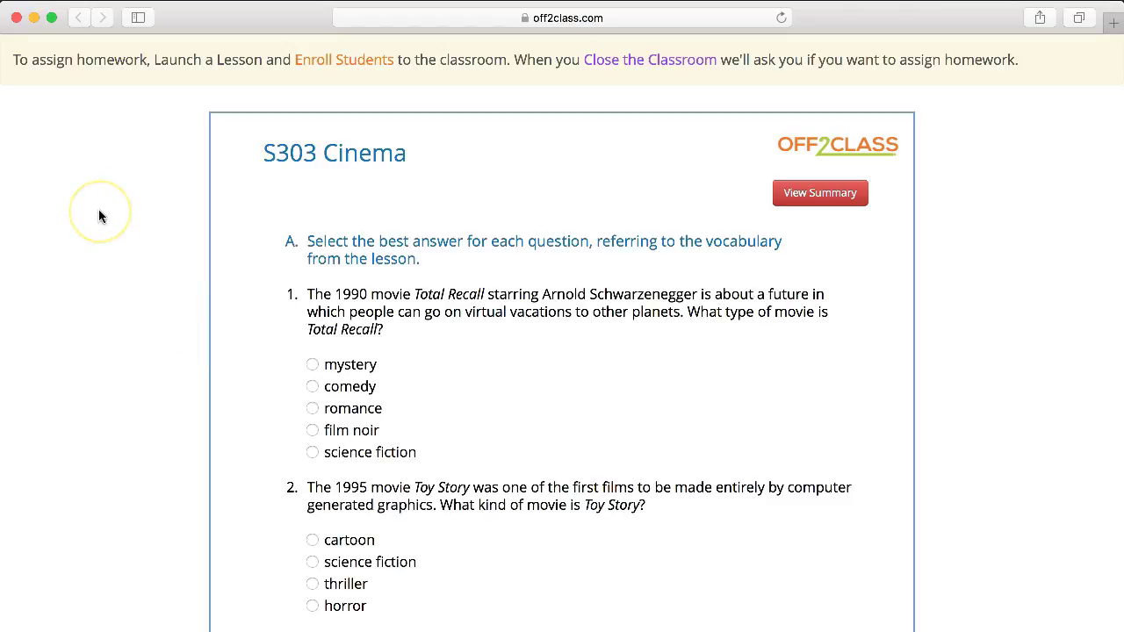
{"action": "scroll", "coordinate": [100, 215], "scroll_direction": "down", "scroll_amount": 10}
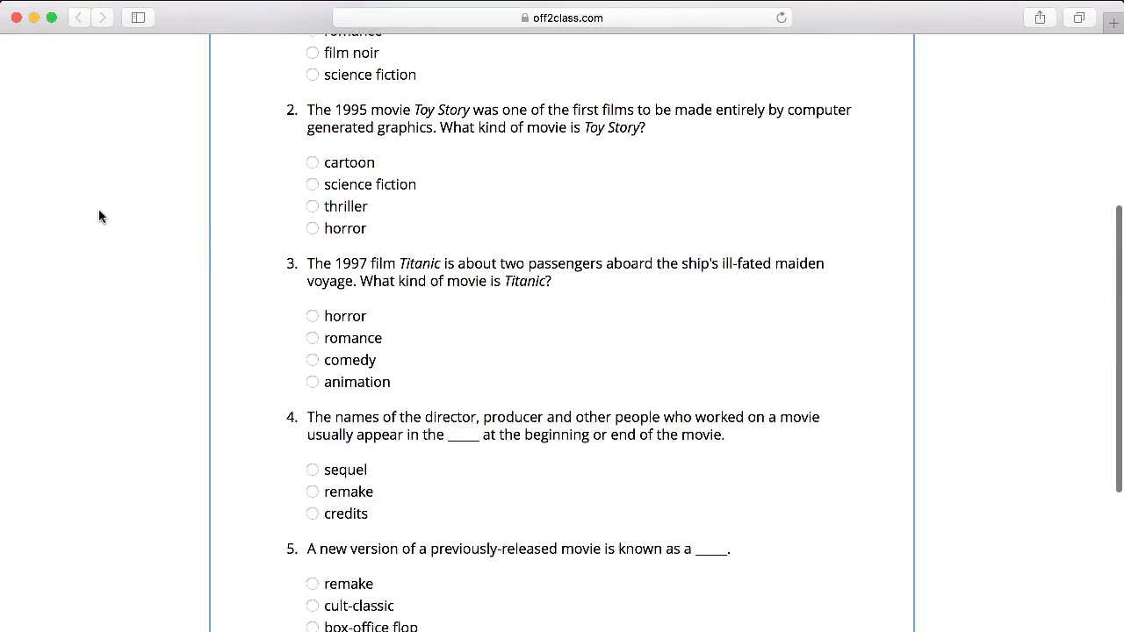
{"action": "scroll", "coordinate": [99, 216], "scroll_direction": "down", "scroll_amount": 3}
{"action": "left_click", "coordinate": [616, 451]}
{"action": "scroll", "coordinate": [622, 455], "scroll_direction": "down", "scroll_amount": 4}
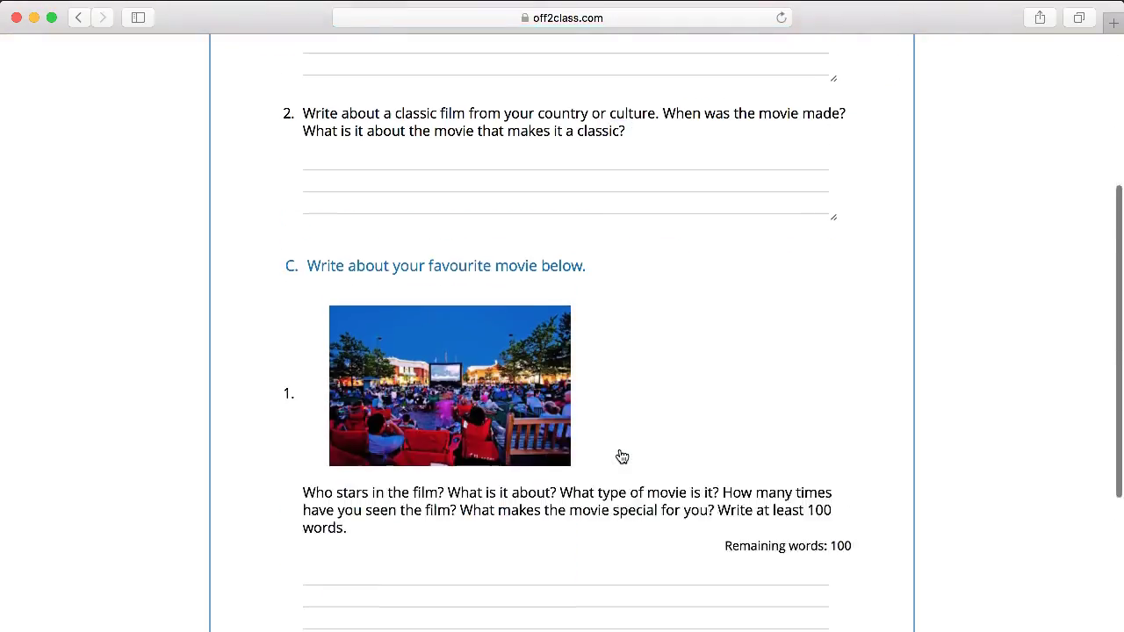
{"action": "scroll", "coordinate": [622, 456], "scroll_direction": "up", "scroll_amount": 3}
{"action": "scroll", "coordinate": [622, 455], "scroll_direction": "up", "scroll_amount": 1}
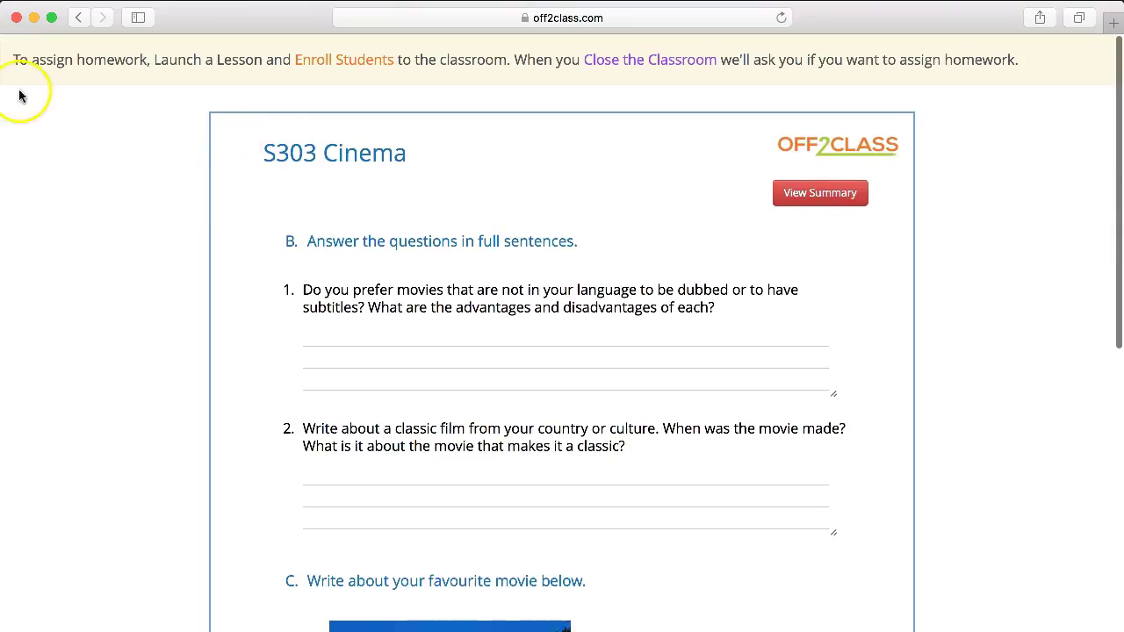
{"action": "left_click", "coordinate": [16, 19]}
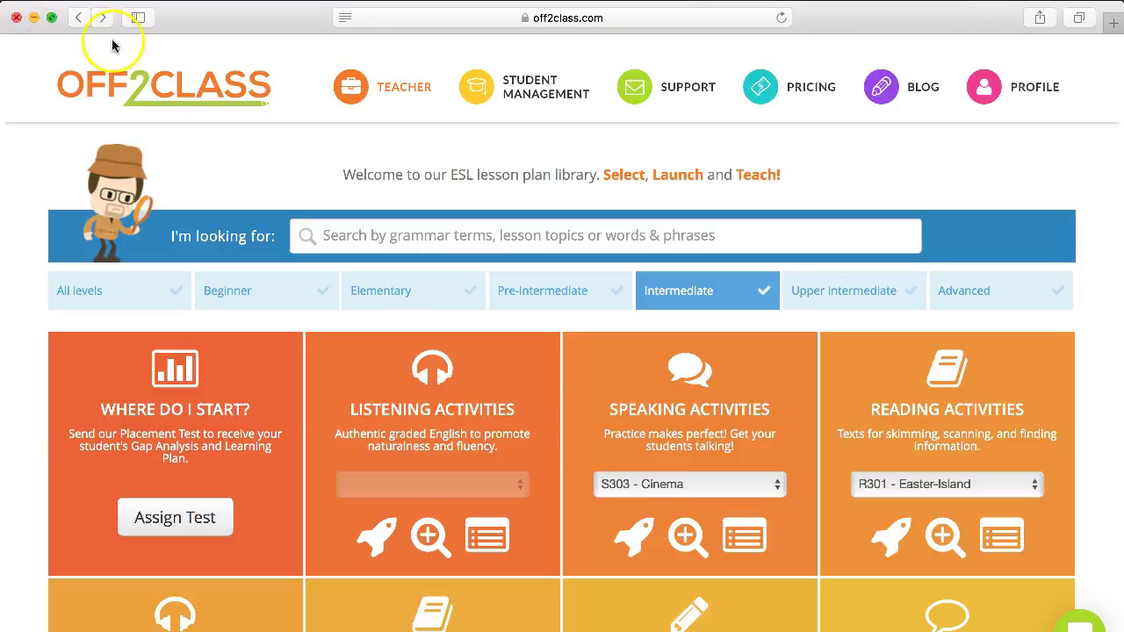
Step: Launch the S303 Cinema lesson and start adding a new student
{"action": "left_click", "coordinate": [644, 539]}
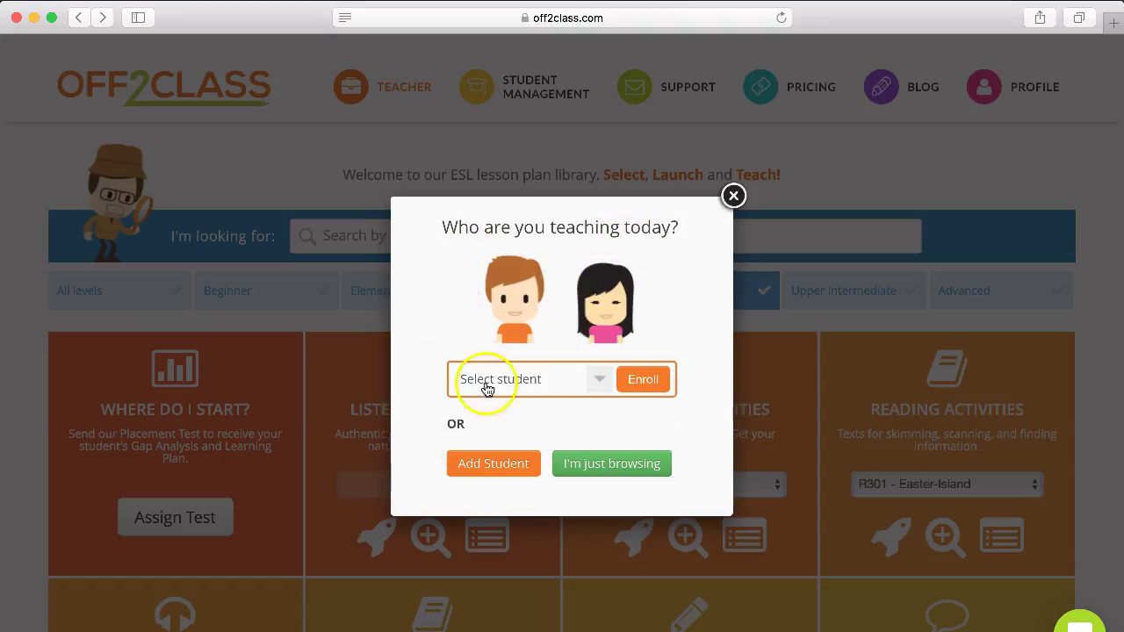
{"action": "left_click", "coordinate": [592, 380]}
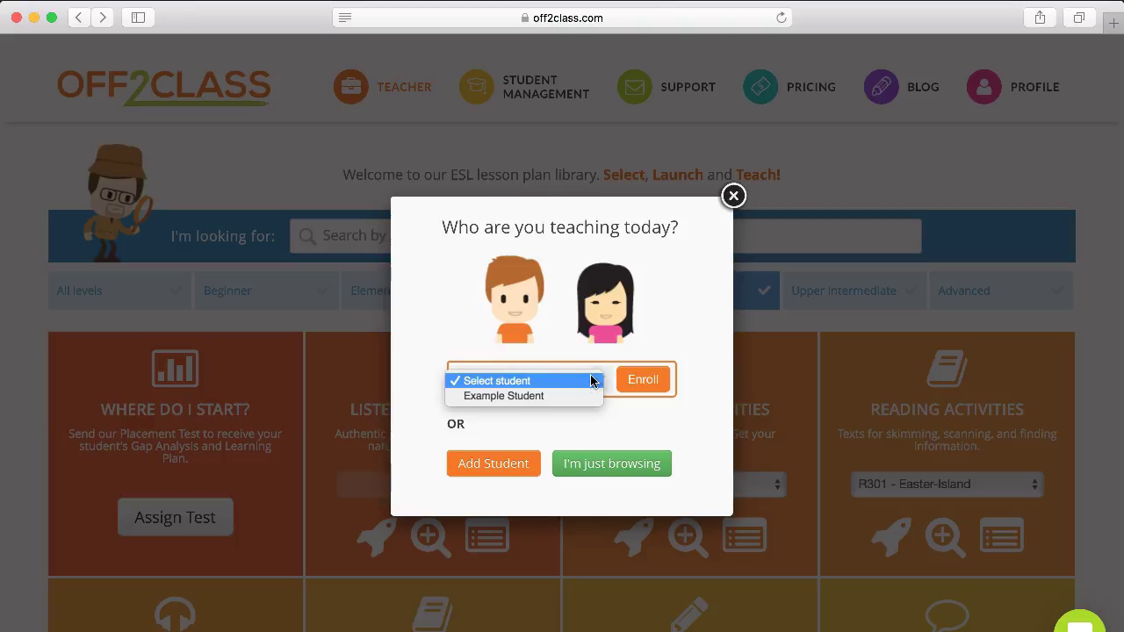
{"action": "left_click", "coordinate": [592, 380]}
{"action": "left_click", "coordinate": [504, 481]}
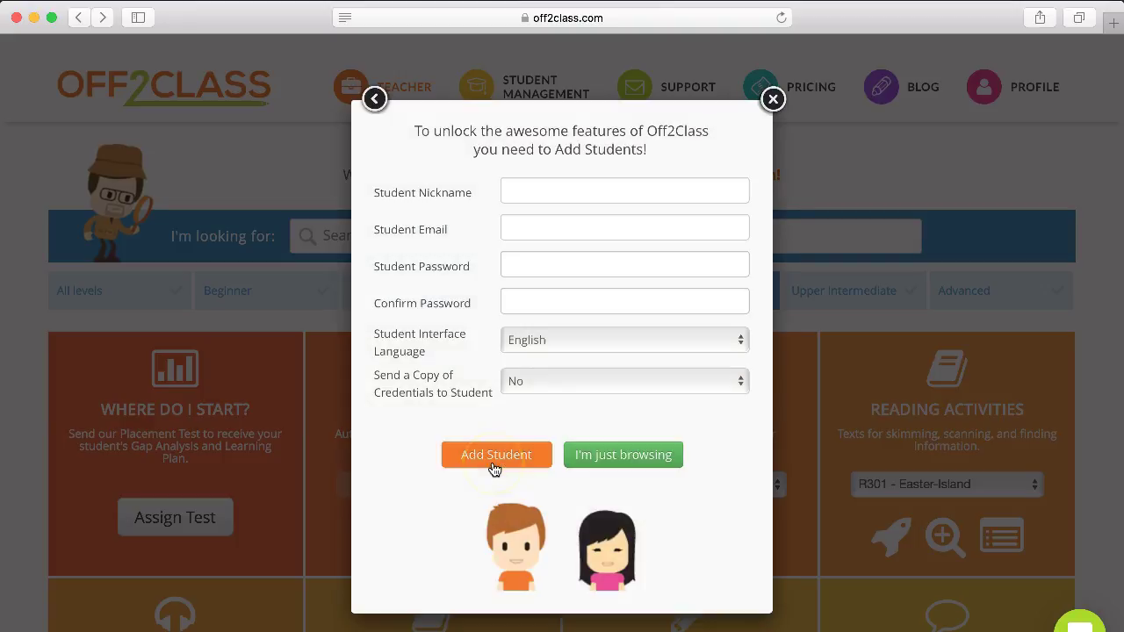
Step: Enter the new student's nickname, email and password
{"action": "left_click", "coordinate": [546, 188]}
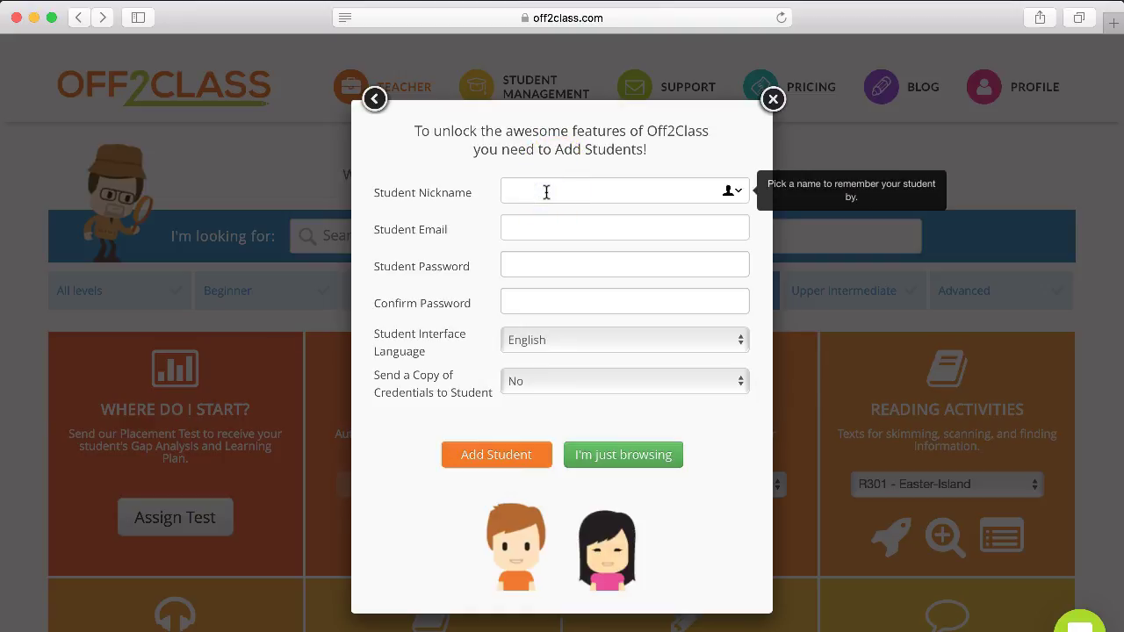
{"action": "key", "text": "Tab"}
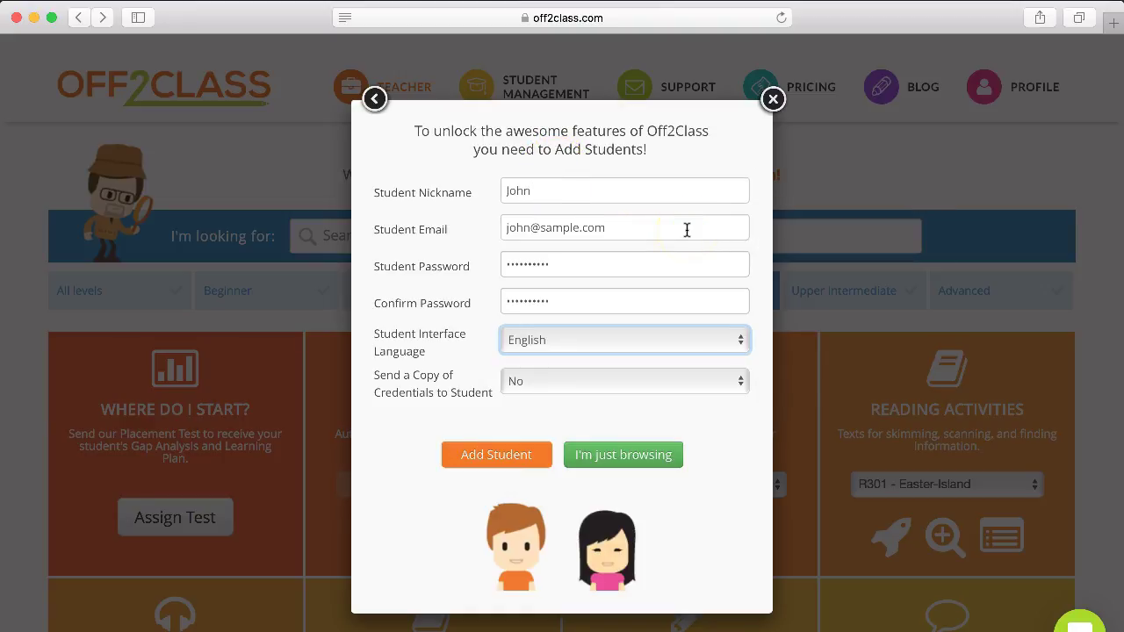
{"action": "left_click", "coordinate": [687, 228]}
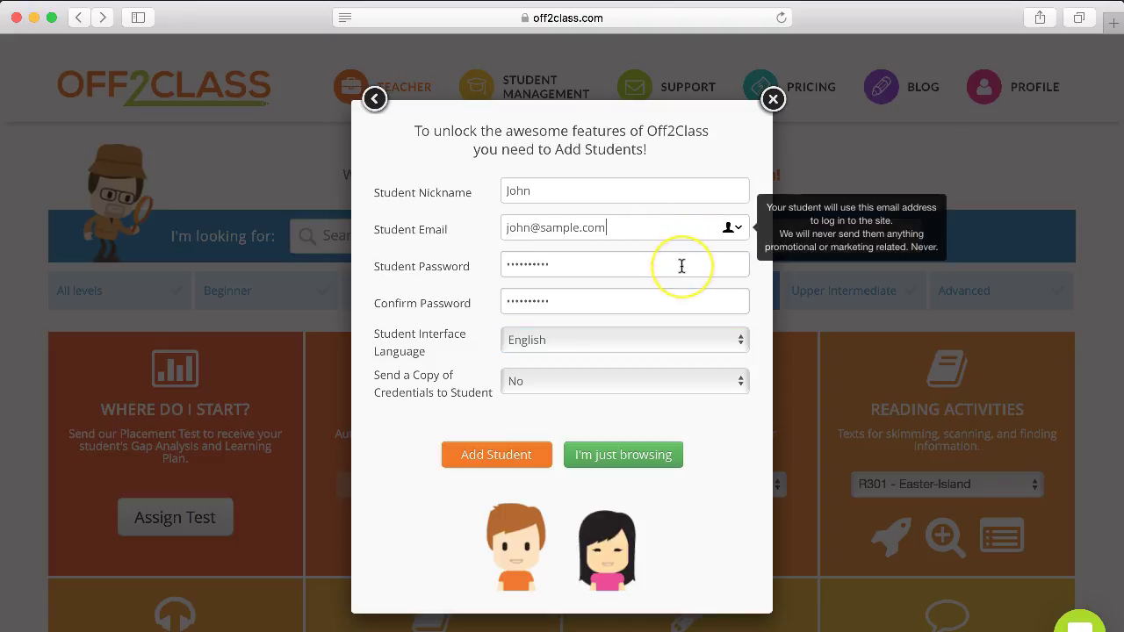
{"action": "left_click", "coordinate": [681, 267]}
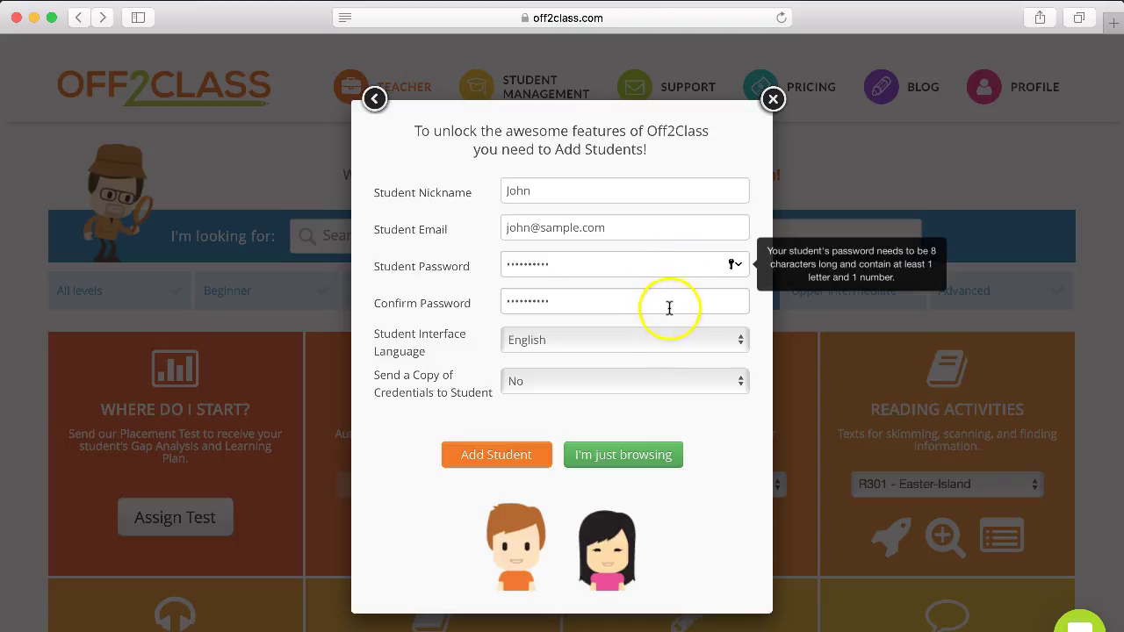
Step: Set the student's interface language to English and credential emailing to No
{"action": "mouse_move", "coordinate": [629, 354]}
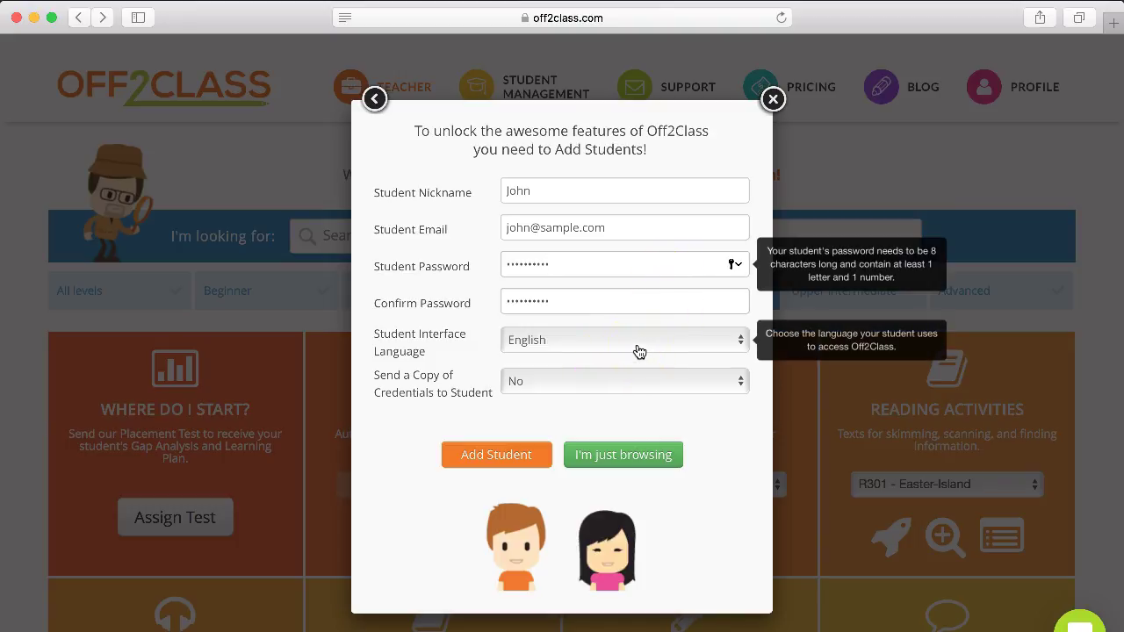
{"action": "left_click", "coordinate": [638, 349]}
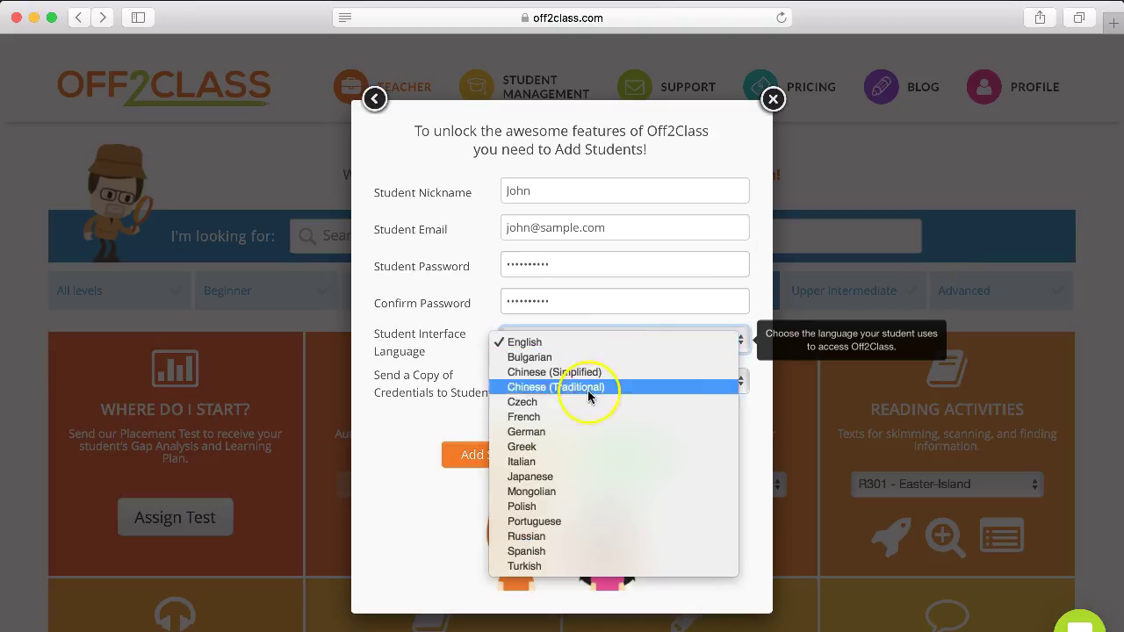
{"action": "left_click", "coordinate": [541, 418]}
{"action": "left_click", "coordinate": [565, 342]}
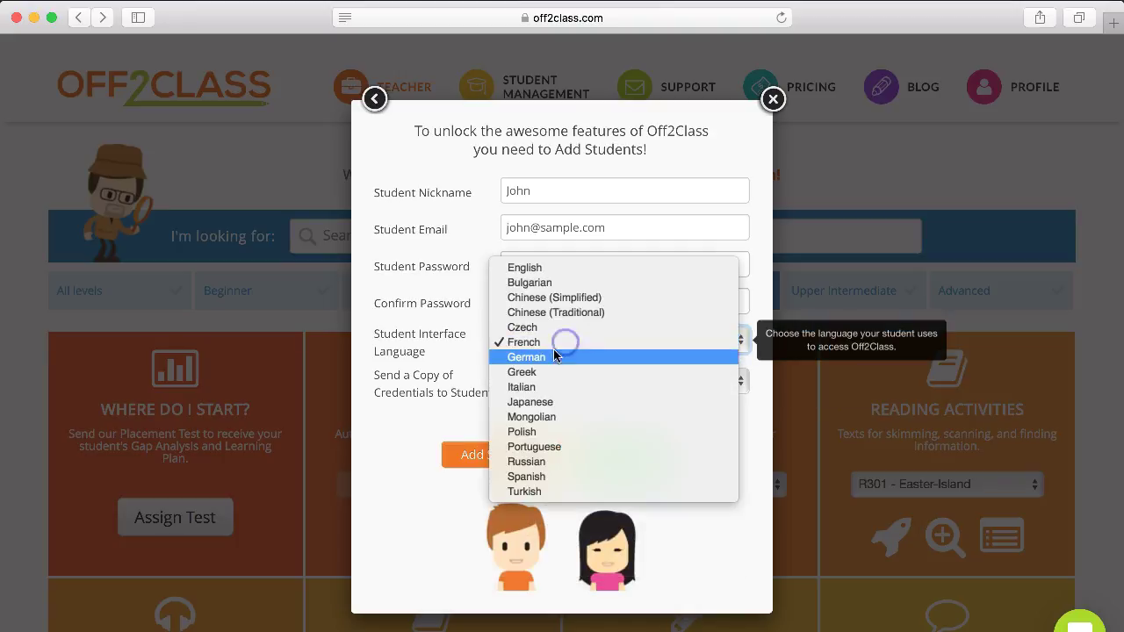
{"action": "left_click", "coordinate": [555, 266]}
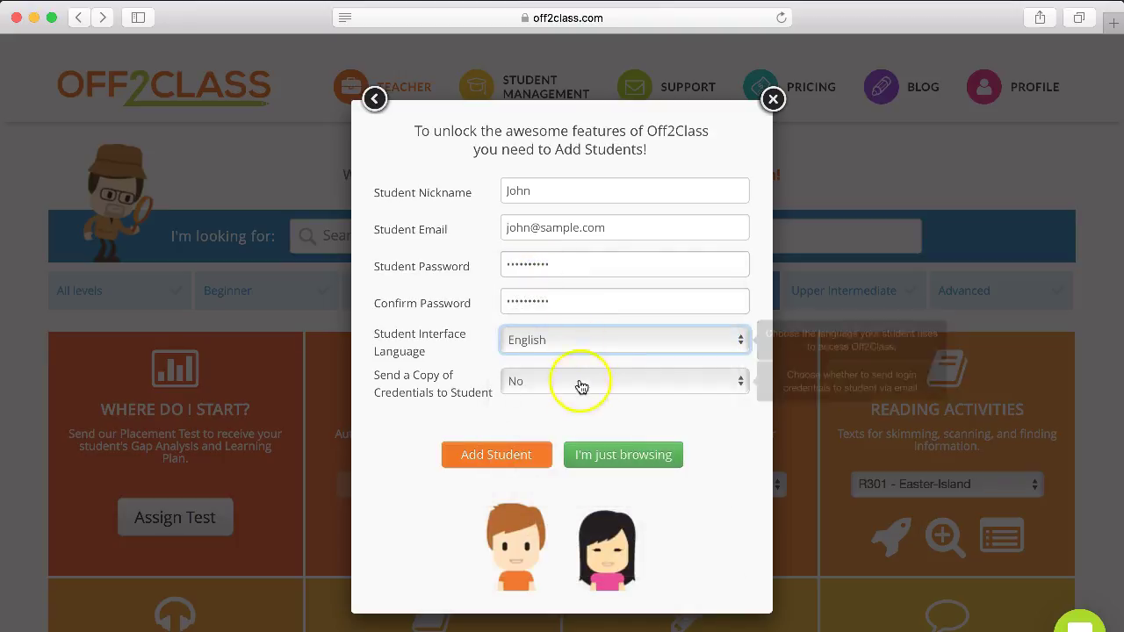
{"action": "mouse_move", "coordinate": [577, 389]}
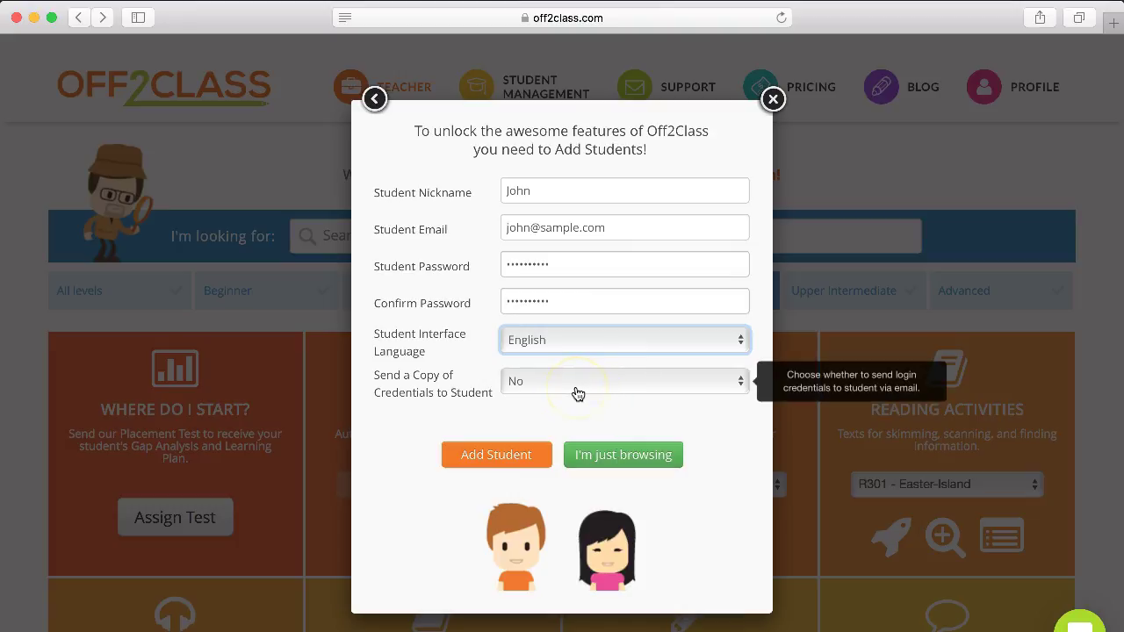
{"action": "left_click", "coordinate": [667, 385]}
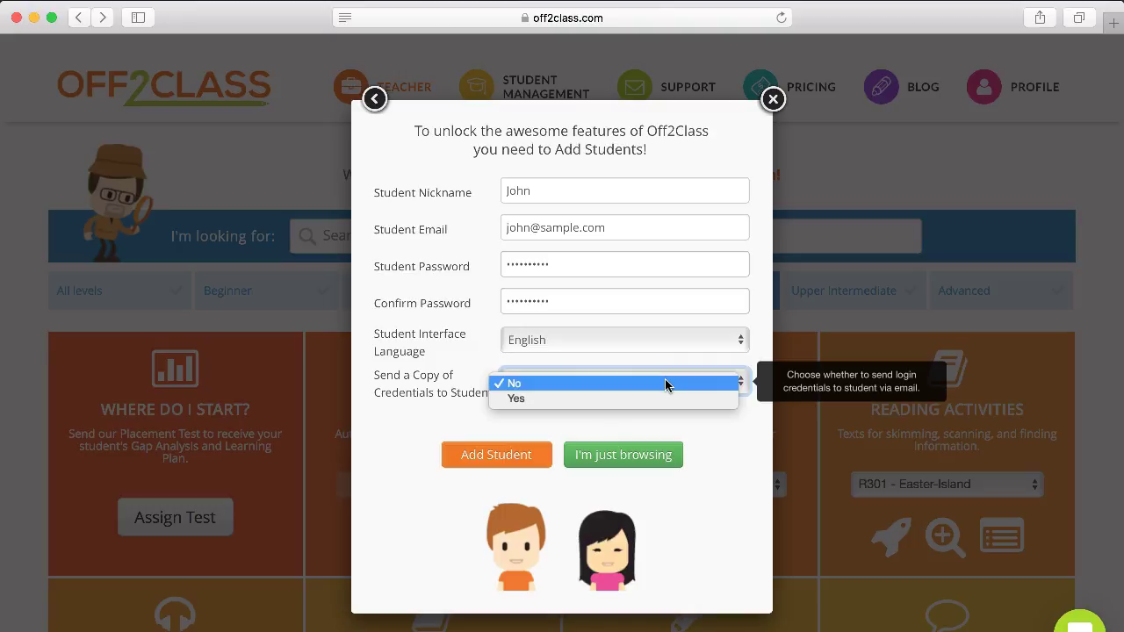
{"action": "left_click", "coordinate": [581, 400]}
{"action": "key", "text": "Up"}
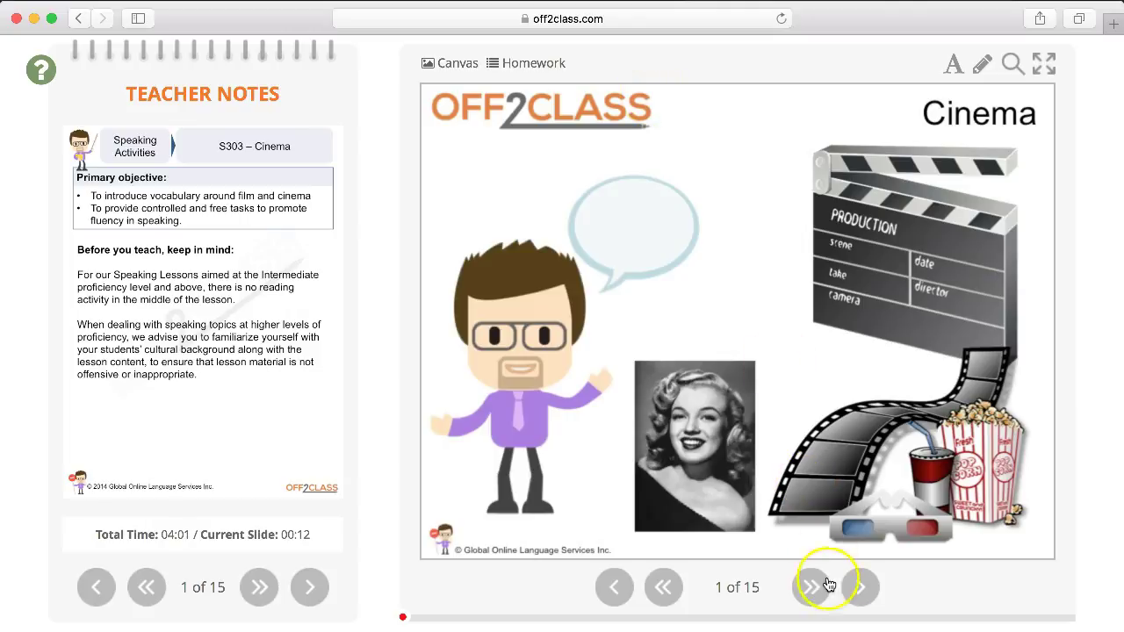
Step: Advance the Cinema lesson in fullscreen to slide 5, Hollywood?, then exit fullscreen
{"action": "left_click", "coordinate": [863, 588]}
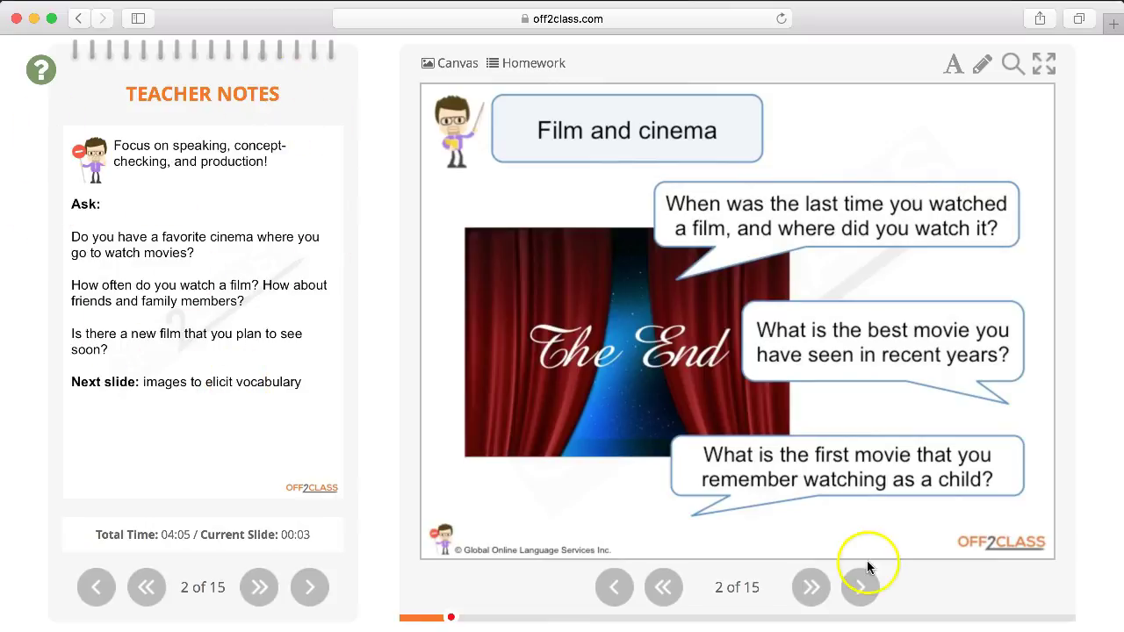
{"action": "left_click", "coordinate": [863, 590]}
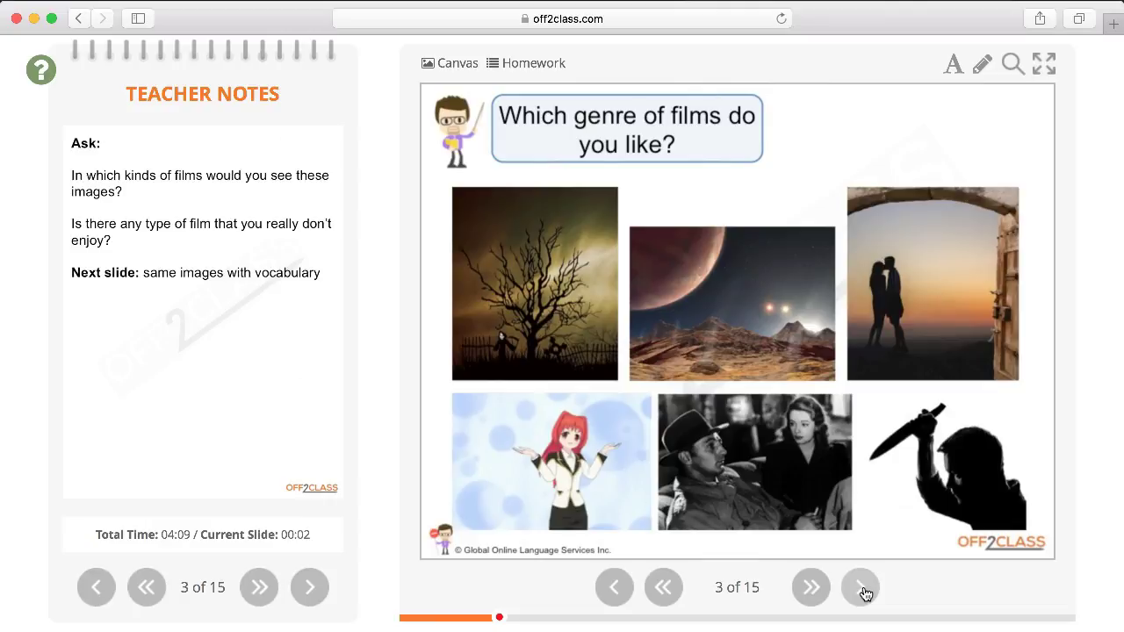
{"action": "left_click", "coordinate": [381, 174]}
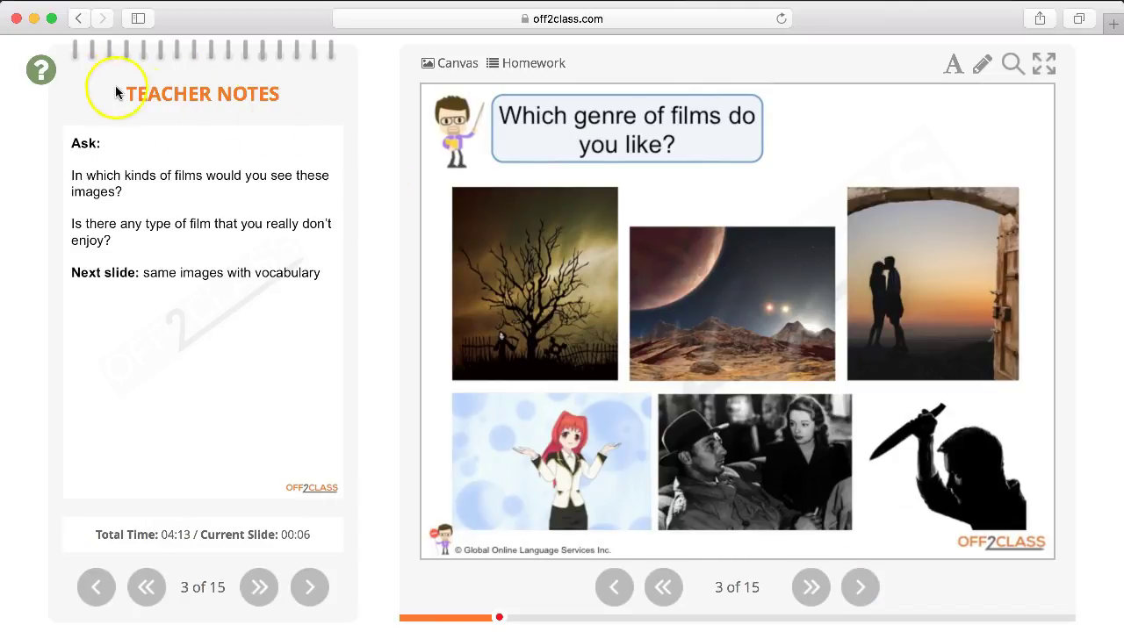
{"action": "left_click", "coordinate": [1045, 66]}
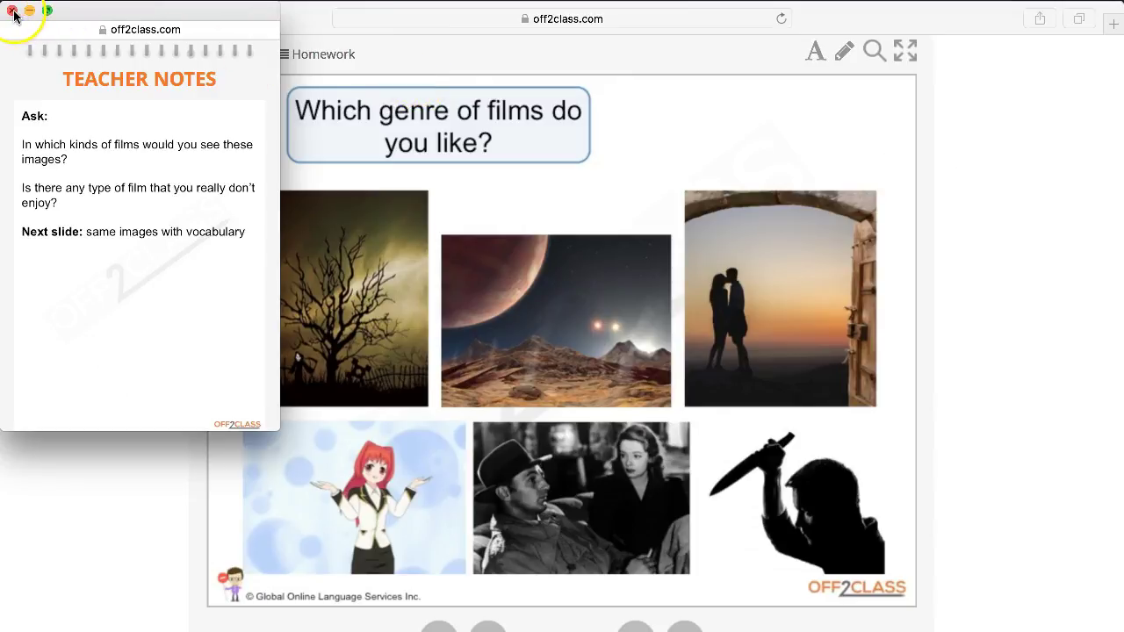
{"action": "left_click", "coordinate": [12, 10]}
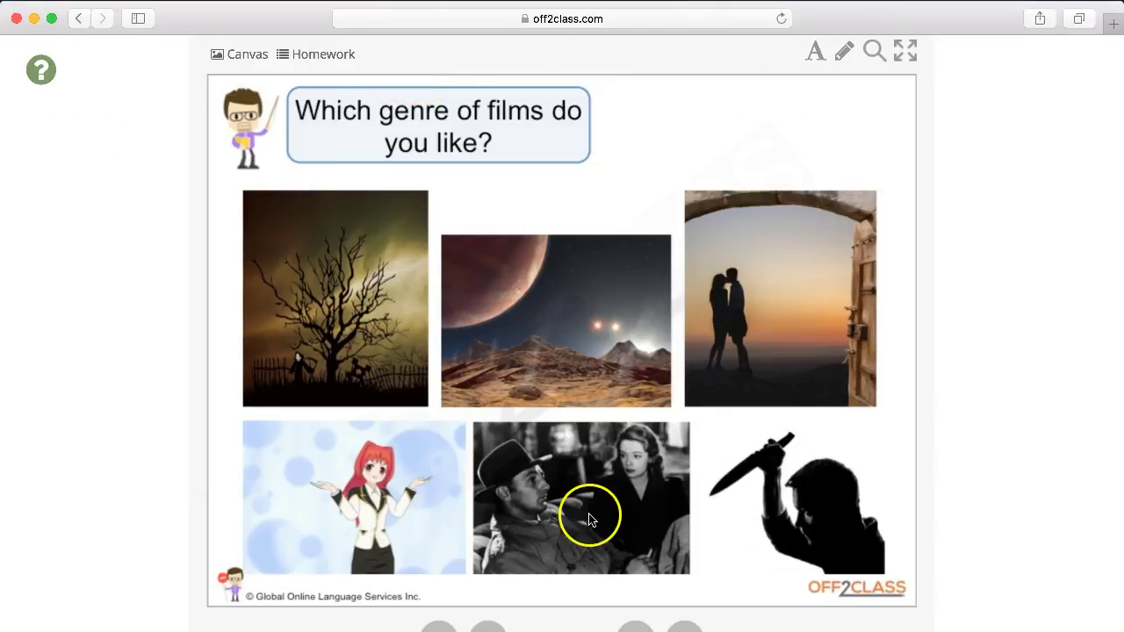
{"action": "left_click", "coordinate": [685, 627]}
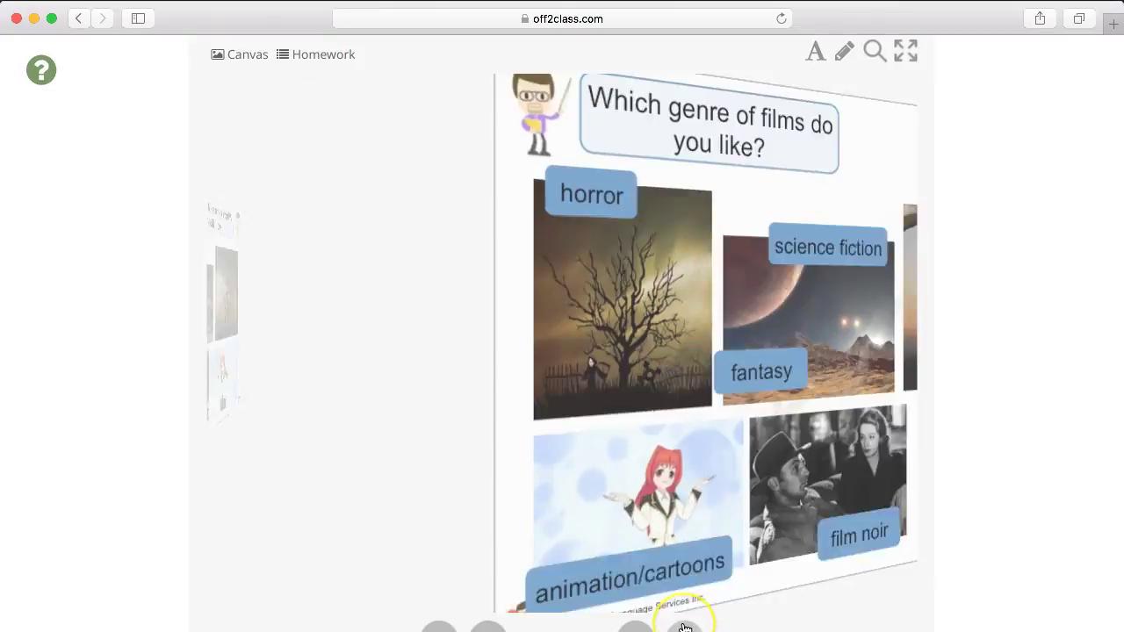
{"action": "left_click", "coordinate": [685, 627]}
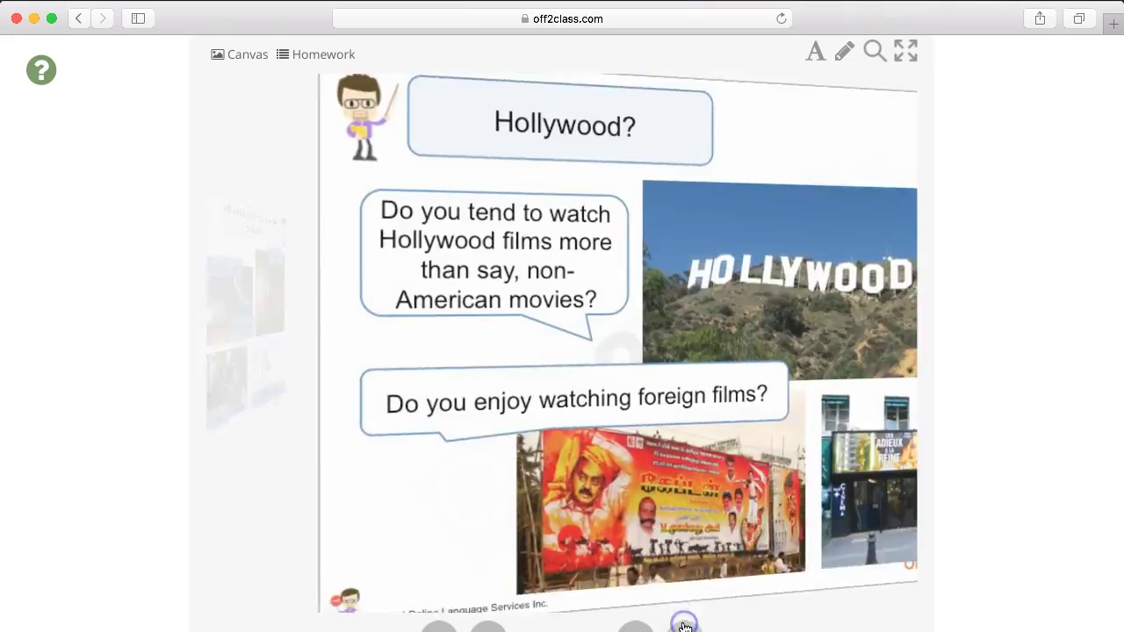
{"action": "left_click", "coordinate": [904, 54]}
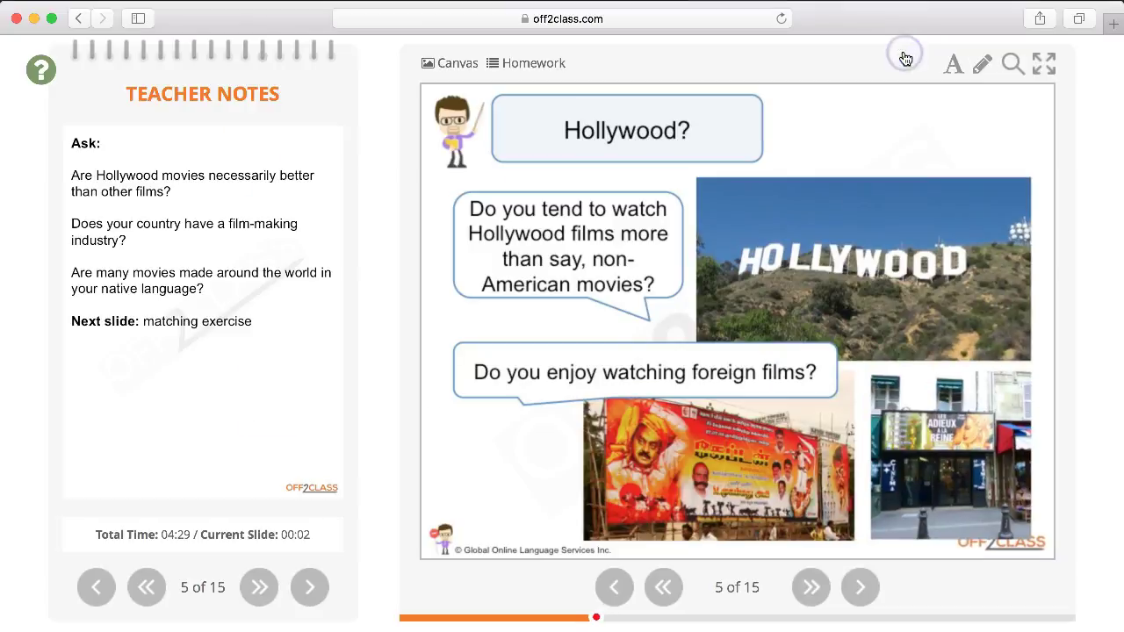
Step: Save the note 'Do this here.' on the enrolled student
{"action": "scroll", "coordinate": [367, 405], "scroll_direction": "down", "scroll_amount": 3}
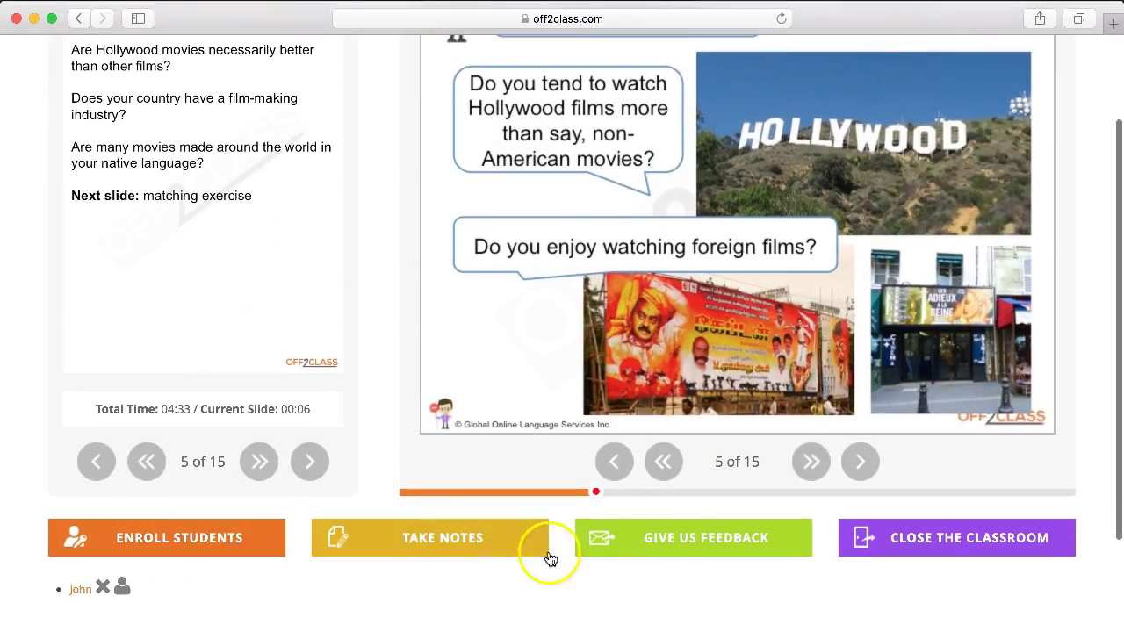
{"action": "left_click", "coordinate": [431, 536]}
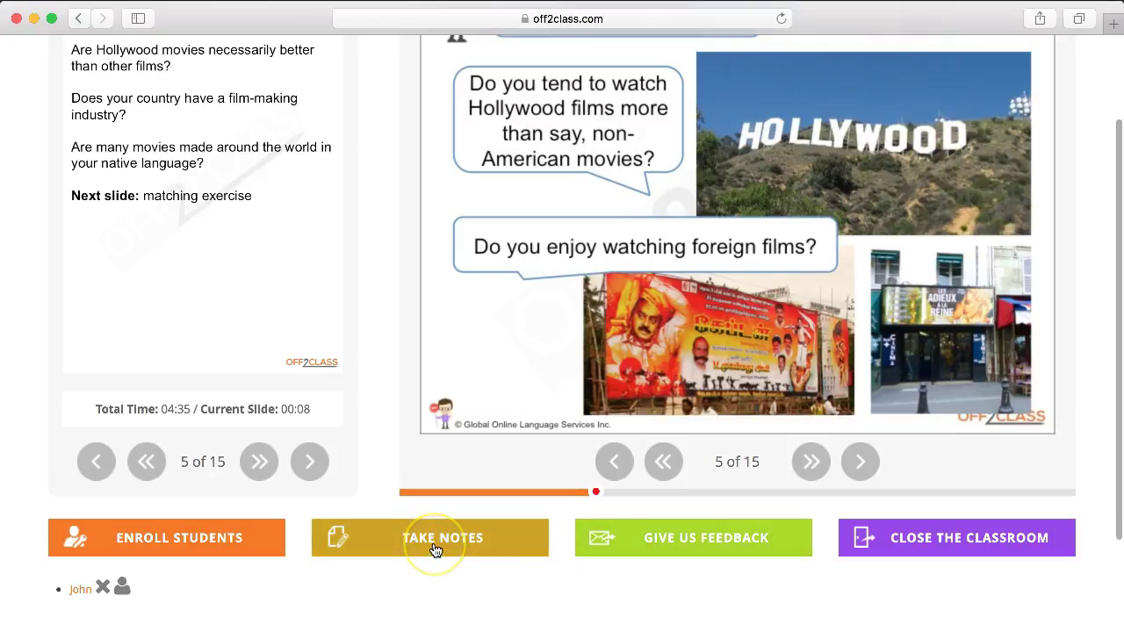
{"action": "scroll", "coordinate": [436, 548], "scroll_direction": "down", "scroll_amount": 1}
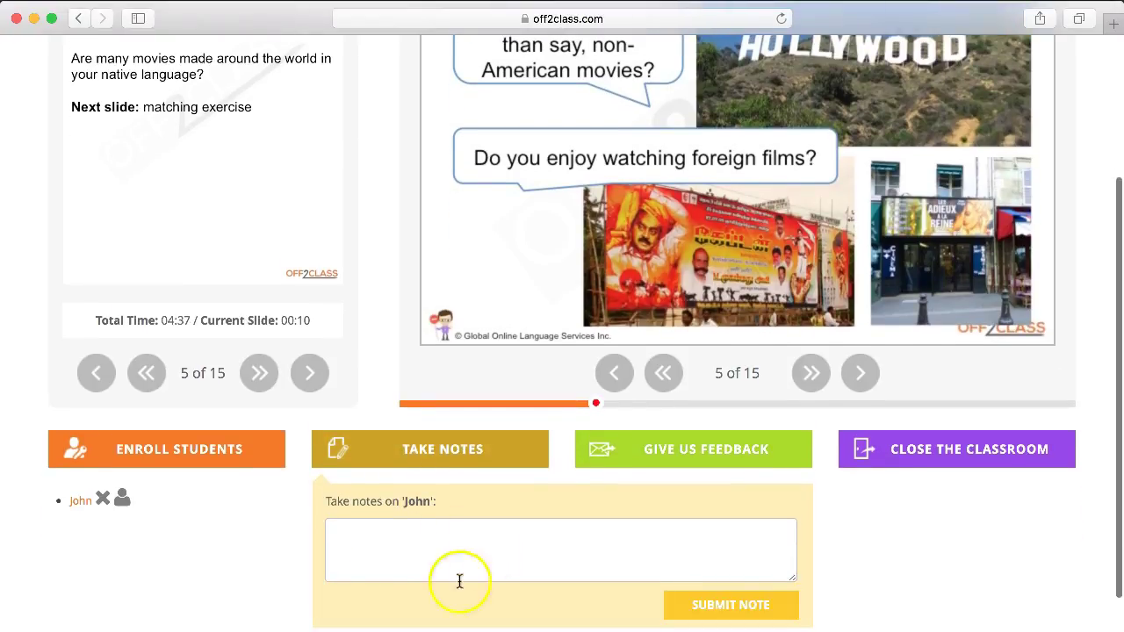
{"action": "left_click", "coordinate": [372, 538]}
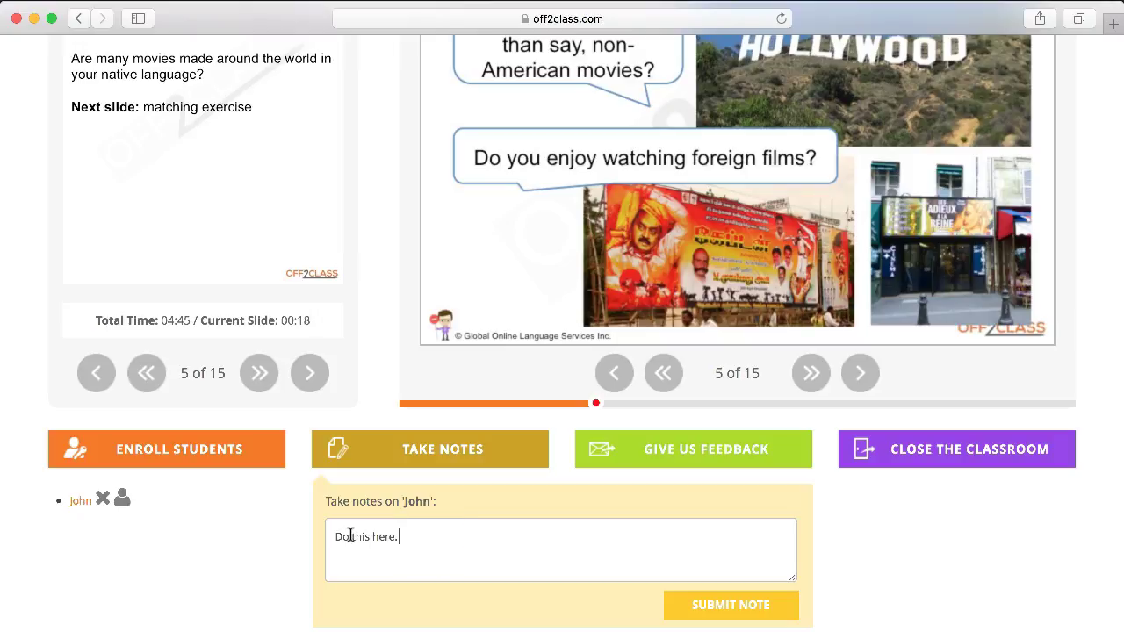
{"action": "left_click", "coordinate": [698, 605]}
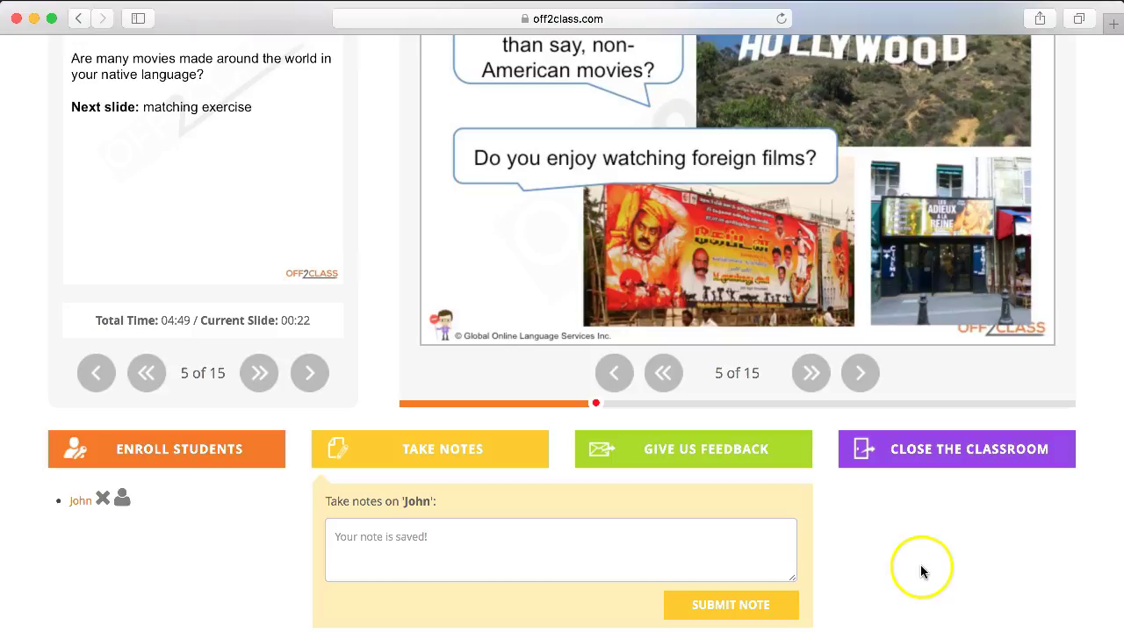
{"action": "scroll", "coordinate": [909, 521], "scroll_direction": "up", "scroll_amount": 4}
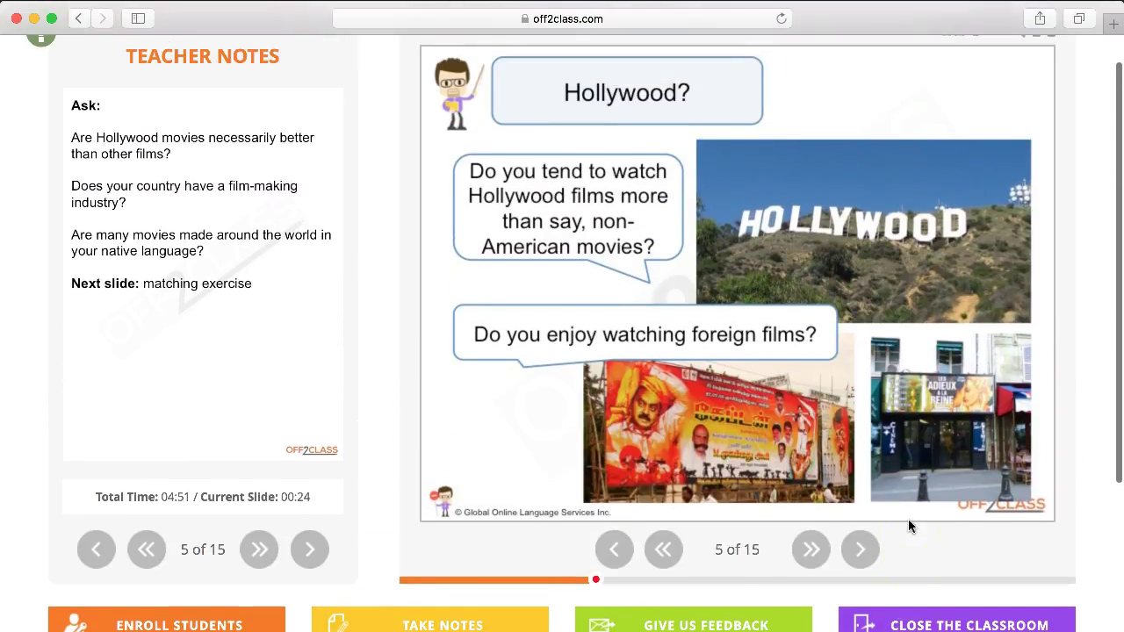
{"action": "scroll", "coordinate": [908, 519], "scroll_direction": "down", "scroll_amount": 1}
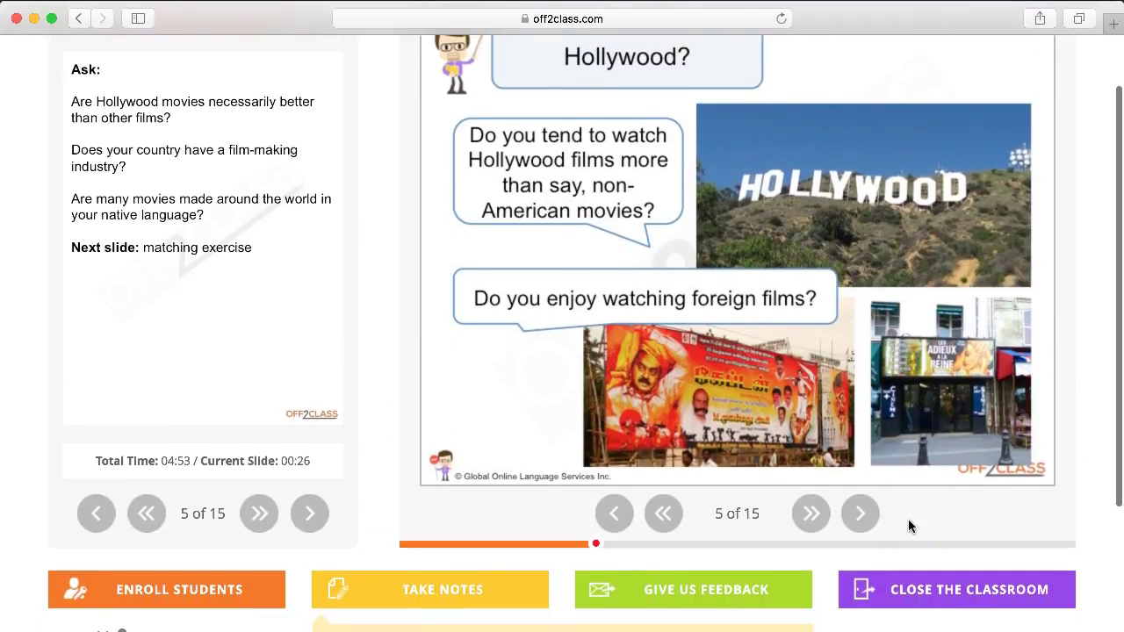
{"action": "scroll", "coordinate": [908, 519], "scroll_direction": "up", "scroll_amount": 2}
Step: Add a text annotation 'write something here' at the slide's top right
{"action": "left_click", "coordinate": [356, 345]}
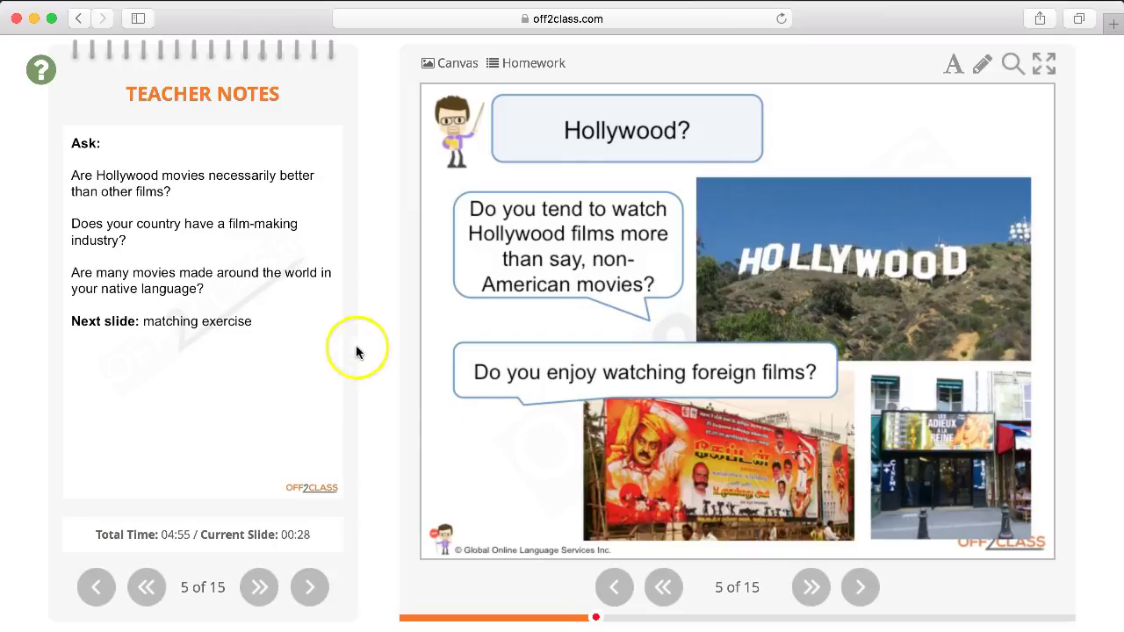
{"action": "left_click", "coordinate": [954, 68]}
{"action": "left_click_drag", "start_coordinate": [648, 148], "coordinate": [963, 118]}
{"action": "double_click", "coordinate": [963, 118]}
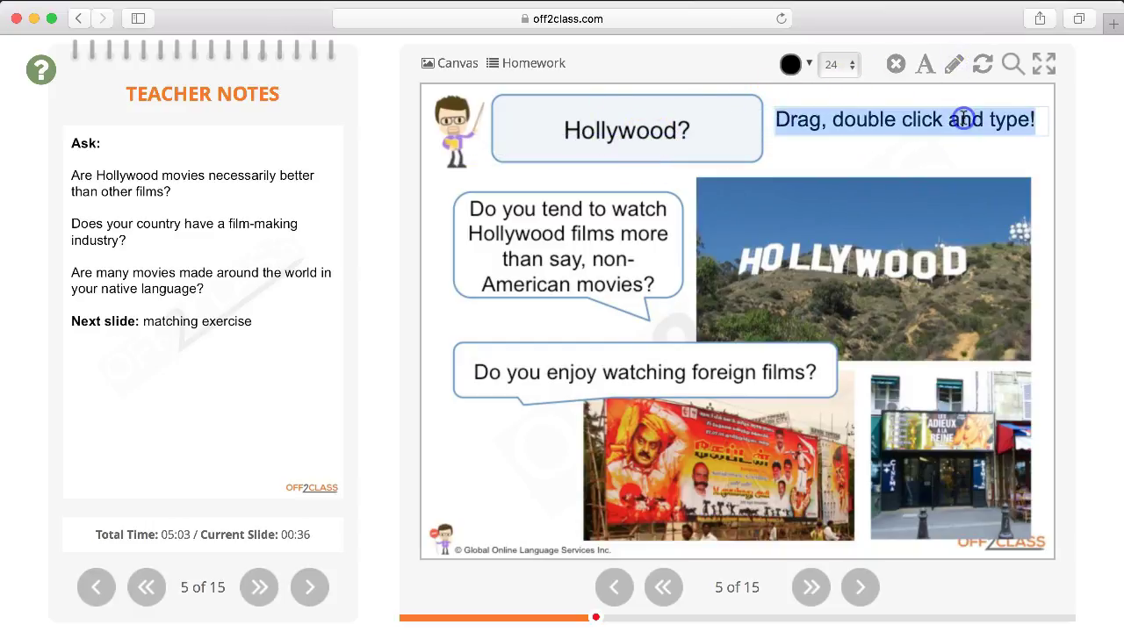
{"action": "type", "text": "write something"}
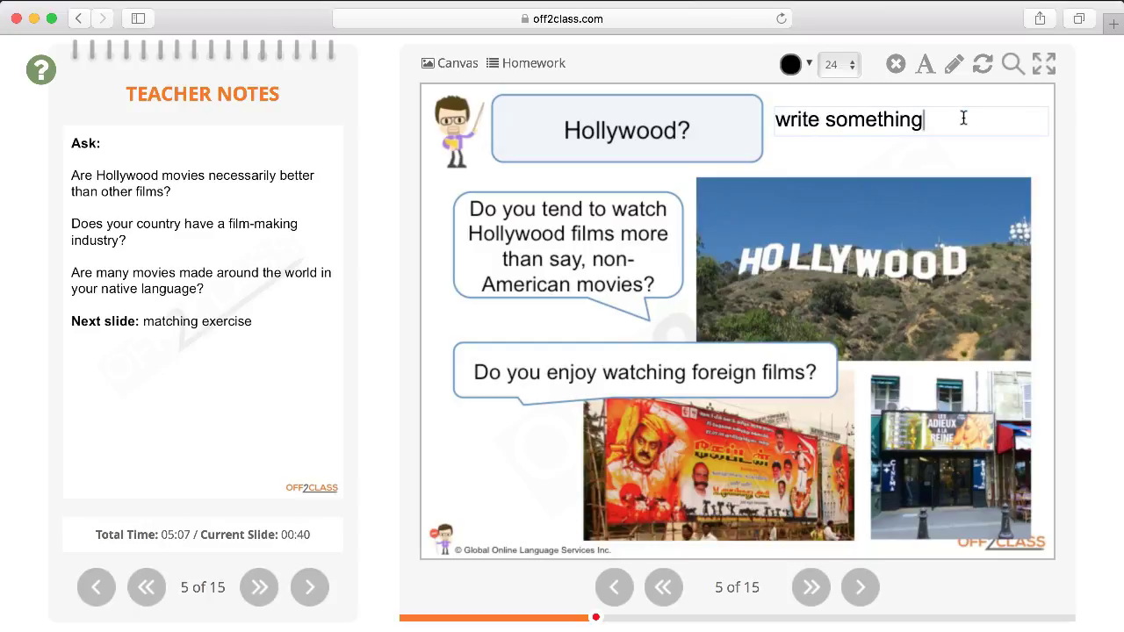
{"action": "type", "text": " here"}
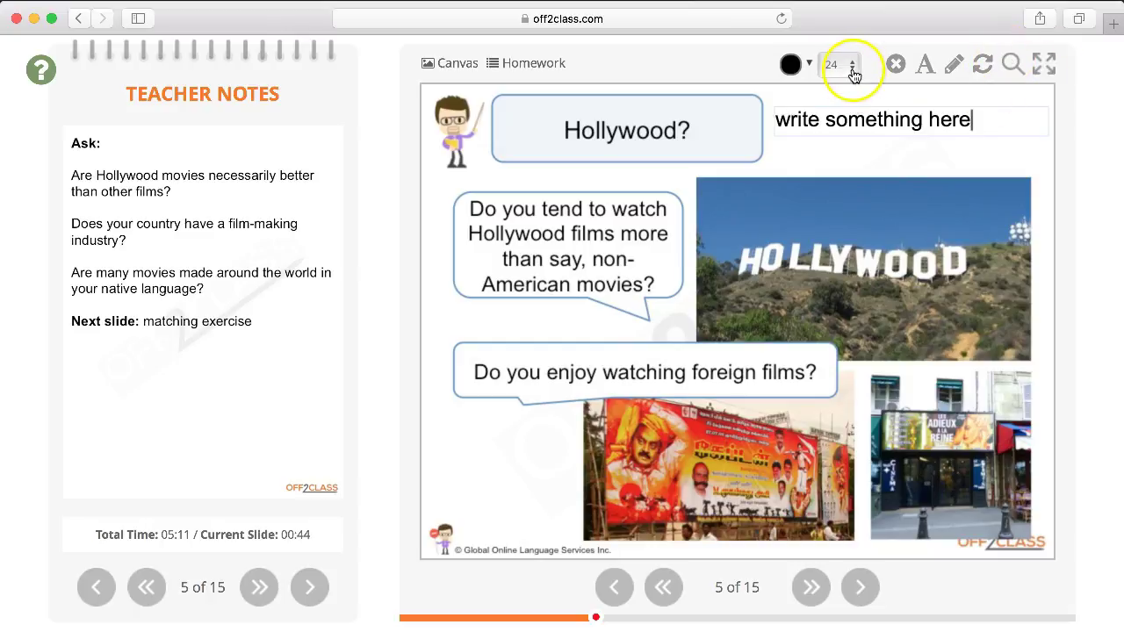
Step: Draw a blue arrow and line with the pencil, then clear all annotations
{"action": "left_click", "coordinate": [955, 64]}
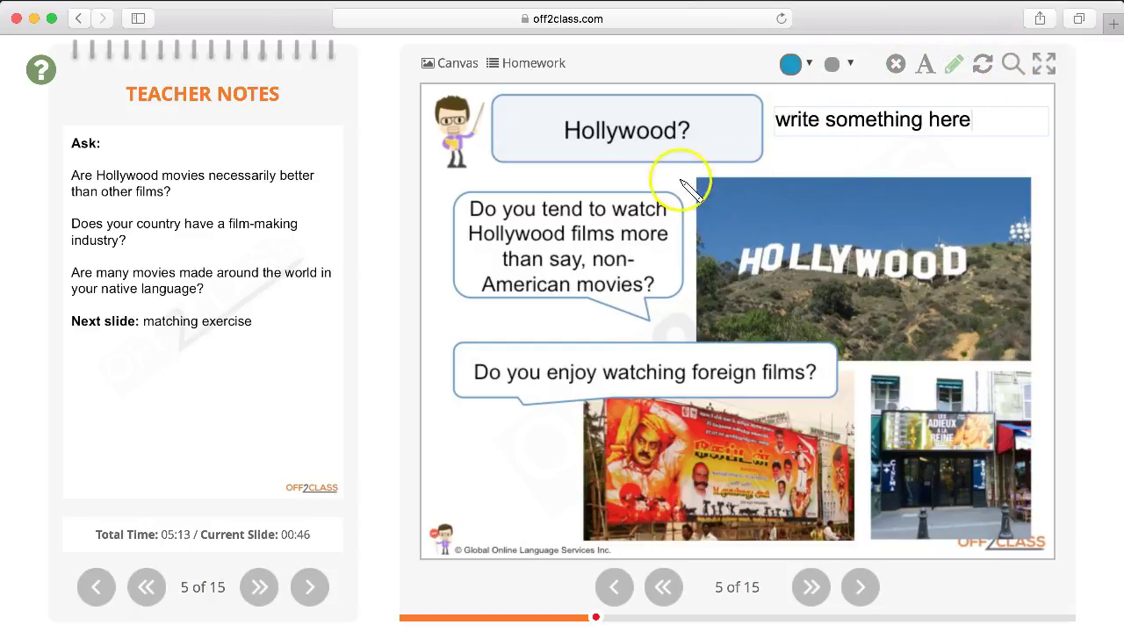
{"action": "mouse_move", "coordinate": [464, 454]}
{"action": "left_mouse_down"}
{"action": "mouse_move", "coordinate": [612, 456]}
{"action": "mouse_move", "coordinate": [572, 430]}
{"action": "mouse_move", "coordinate": [582, 477]}
{"action": "mouse_move", "coordinate": [518, 517]}
{"action": "left_mouse_up"}
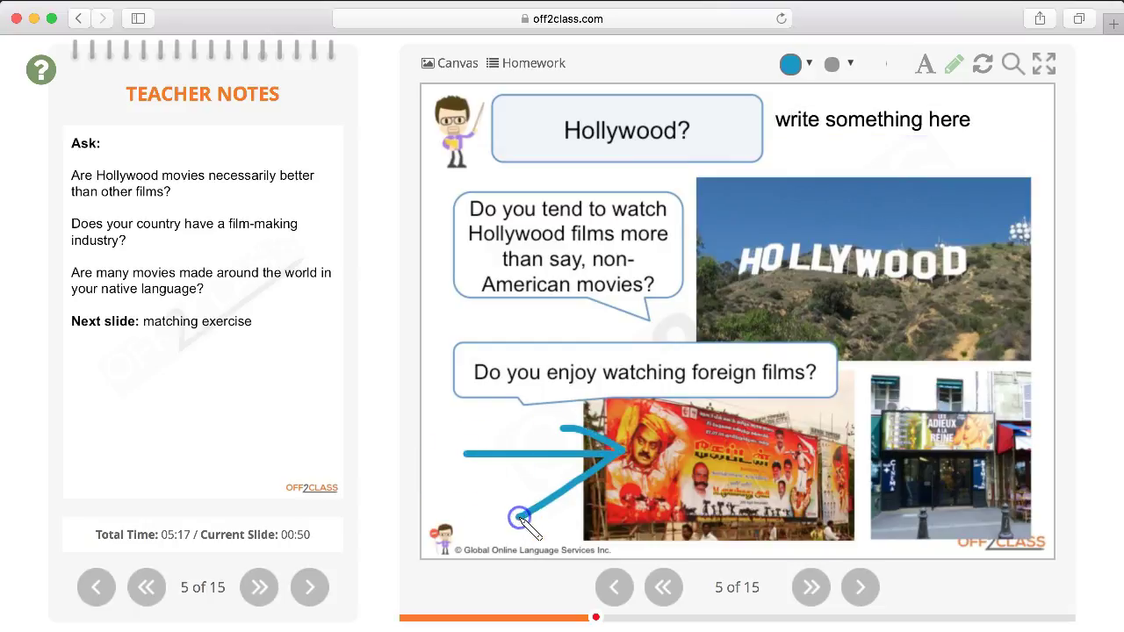
{"action": "left_click_drag", "start_coordinate": [581, 200], "coordinate": [781, 332]}
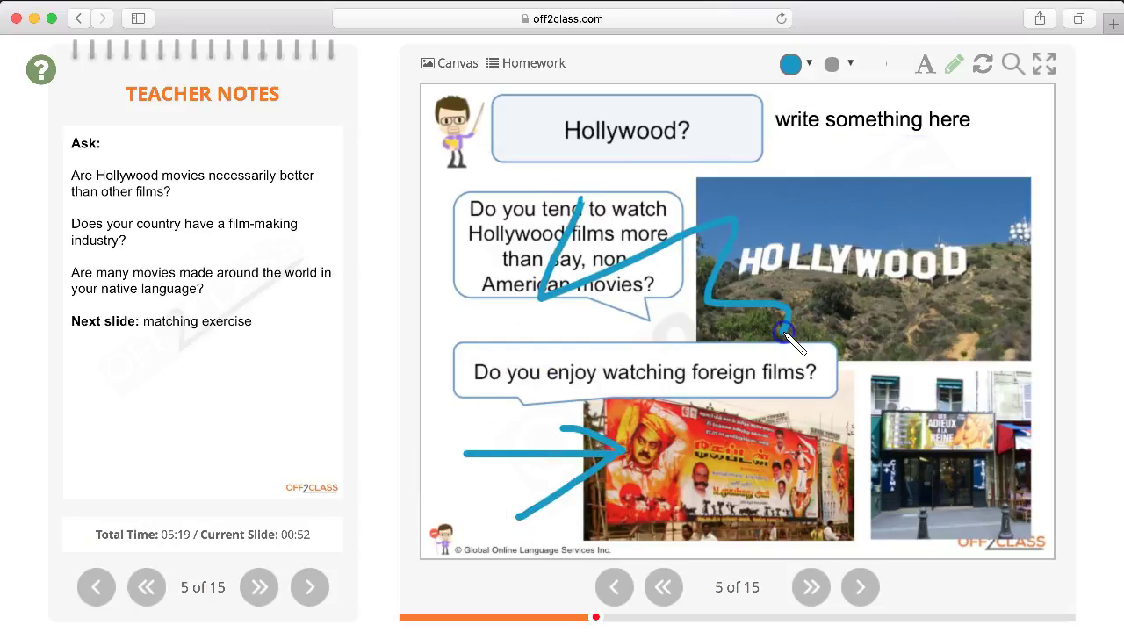
{"action": "left_click", "coordinate": [983, 65]}
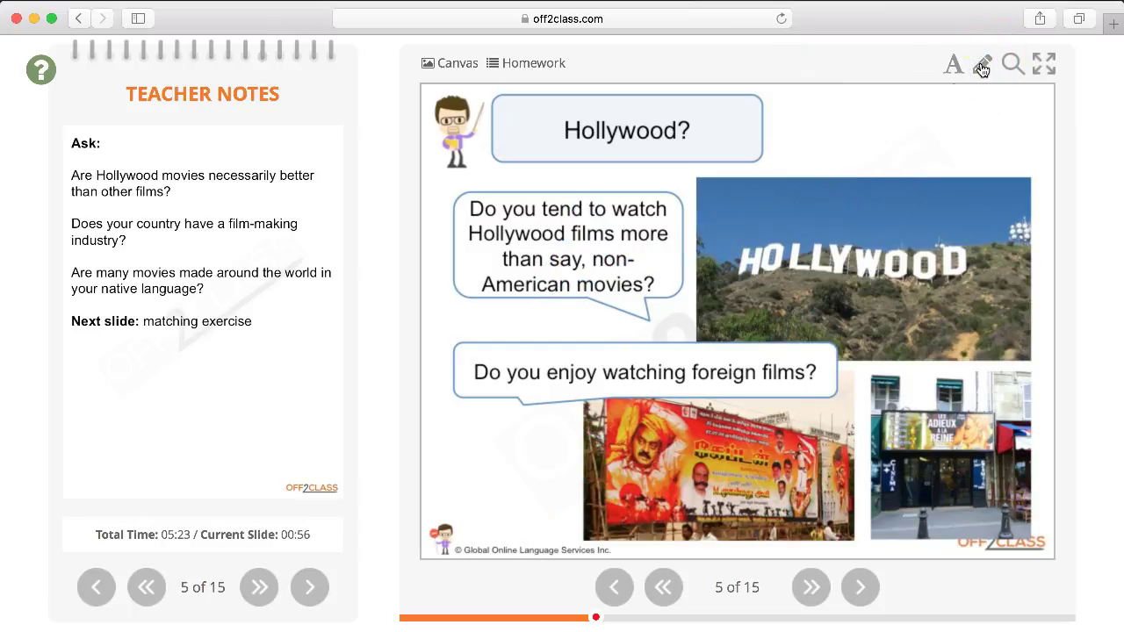
Step: Magnify the film poster area, then jump to the final slide 15
{"action": "left_click", "coordinate": [1016, 64]}
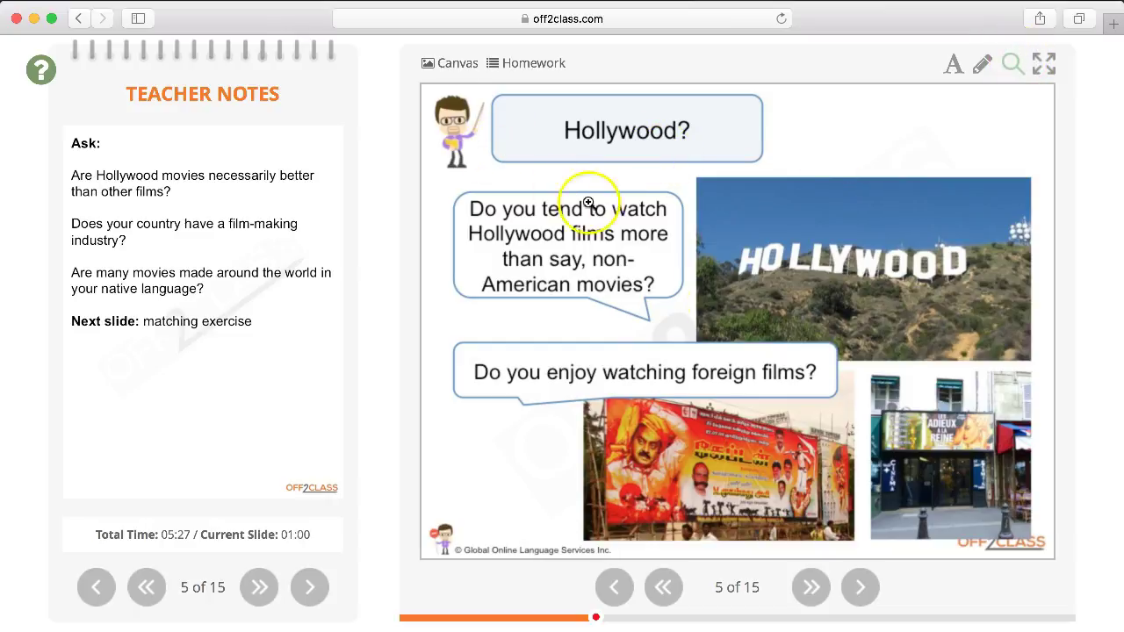
{"action": "mouse_move", "coordinate": [653, 454]}
{"action": "left_mouse_down"}
{"action": "mouse_move", "coordinate": [645, 461]}
{"action": "mouse_move", "coordinate": [749, 461]}
{"action": "mouse_move", "coordinate": [615, 446]}
{"action": "mouse_move", "coordinate": [640, 450]}
{"action": "left_mouse_up"}
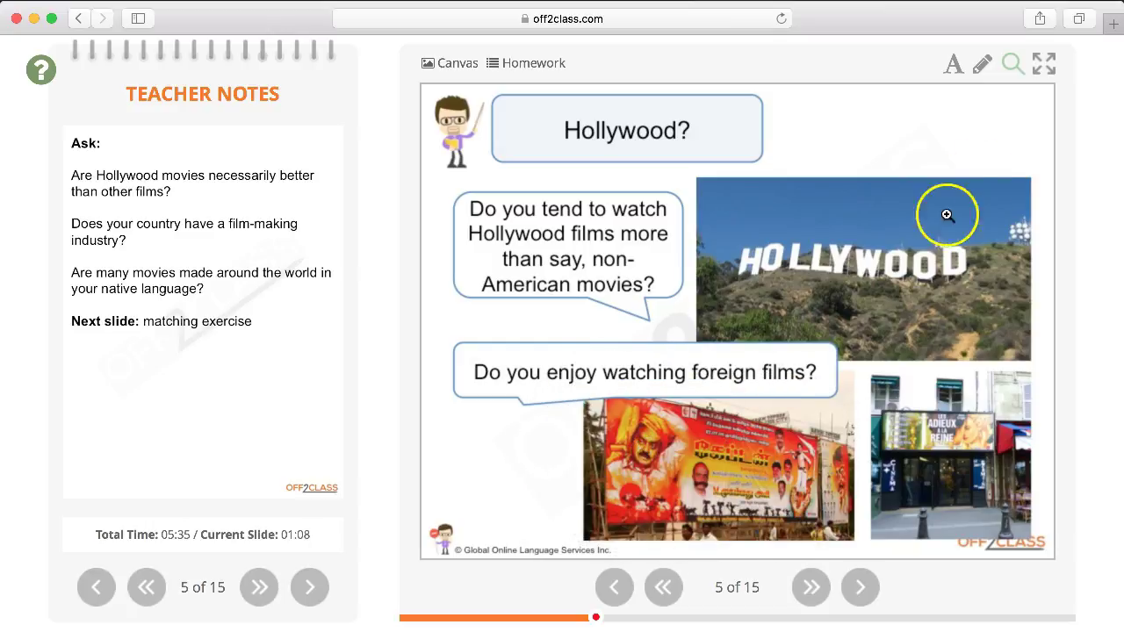
{"action": "left_click", "coordinate": [810, 586]}
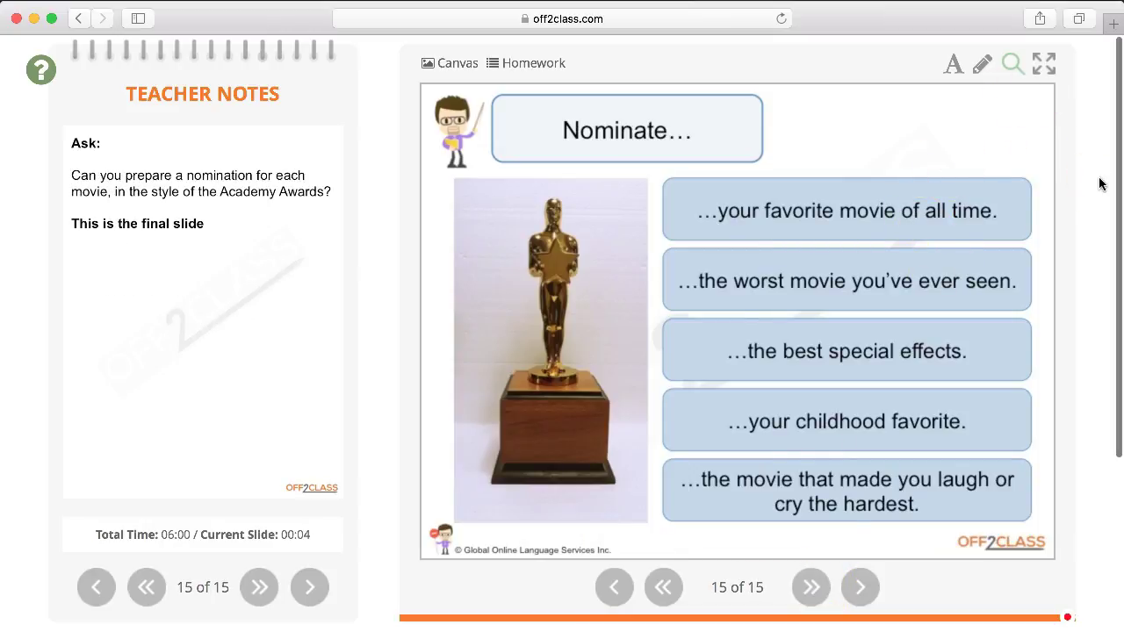
Step: Close the classroom with homework due in 3 days, without sending it
{"action": "scroll", "coordinate": [1099, 184], "scroll_direction": "down", "scroll_amount": 3}
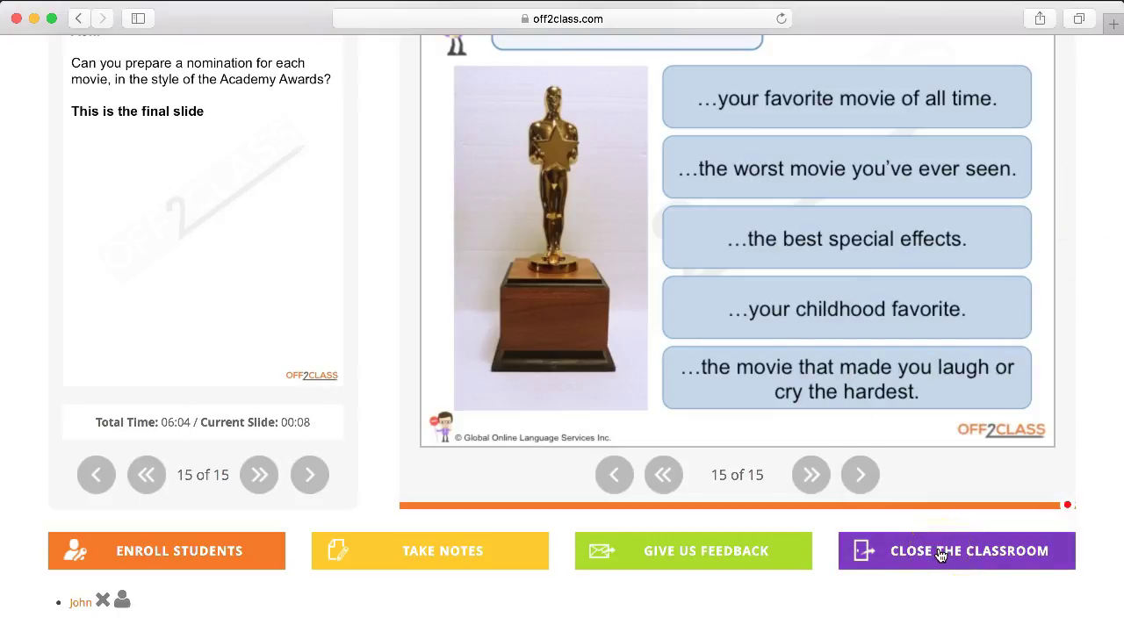
{"action": "left_click", "coordinate": [939, 553]}
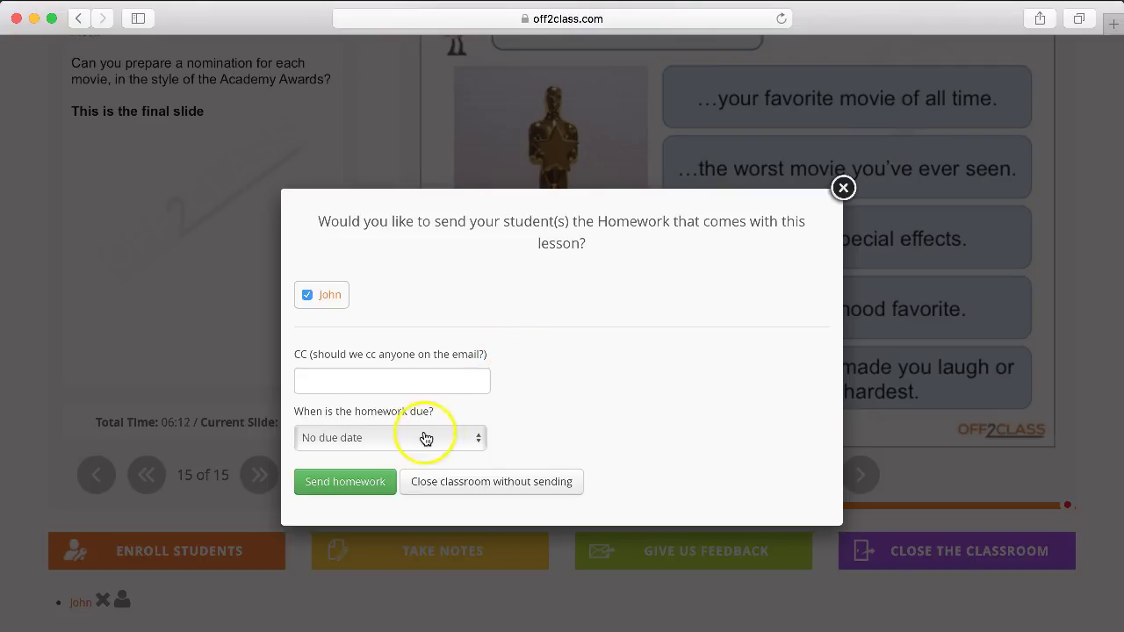
{"action": "left_click", "coordinate": [393, 441]}
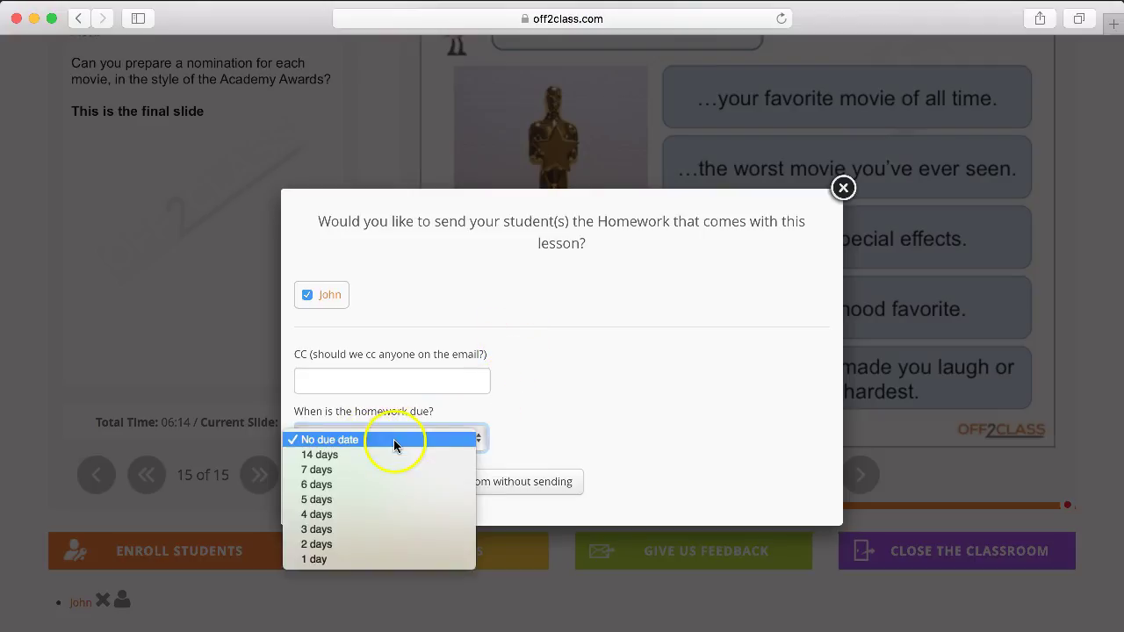
{"action": "left_click", "coordinate": [355, 526]}
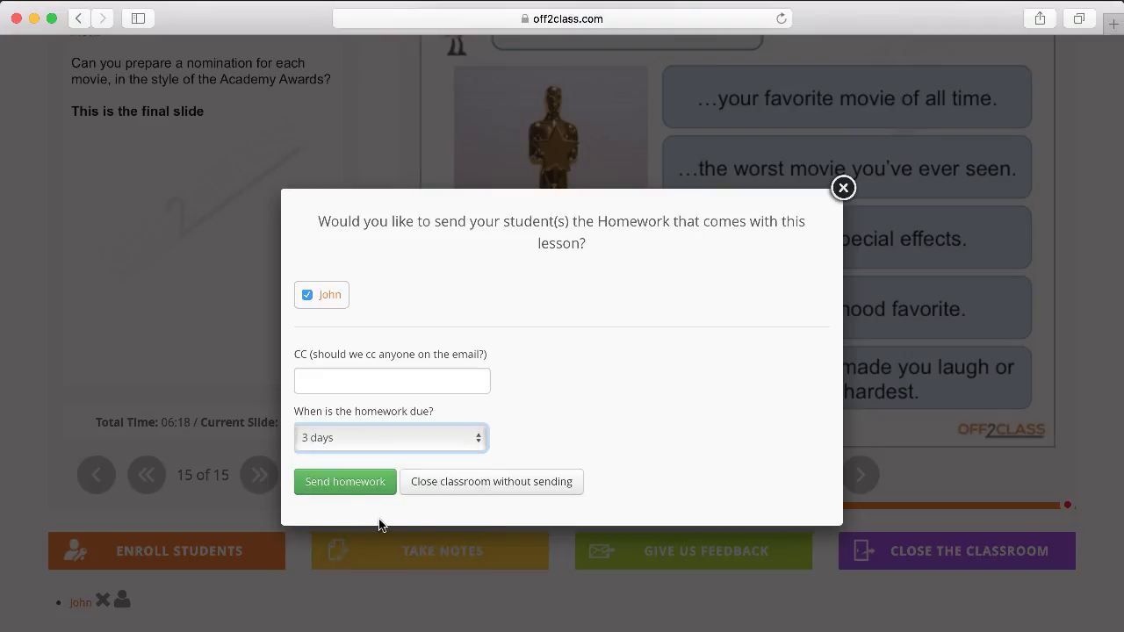
{"action": "left_click", "coordinate": [337, 388]}
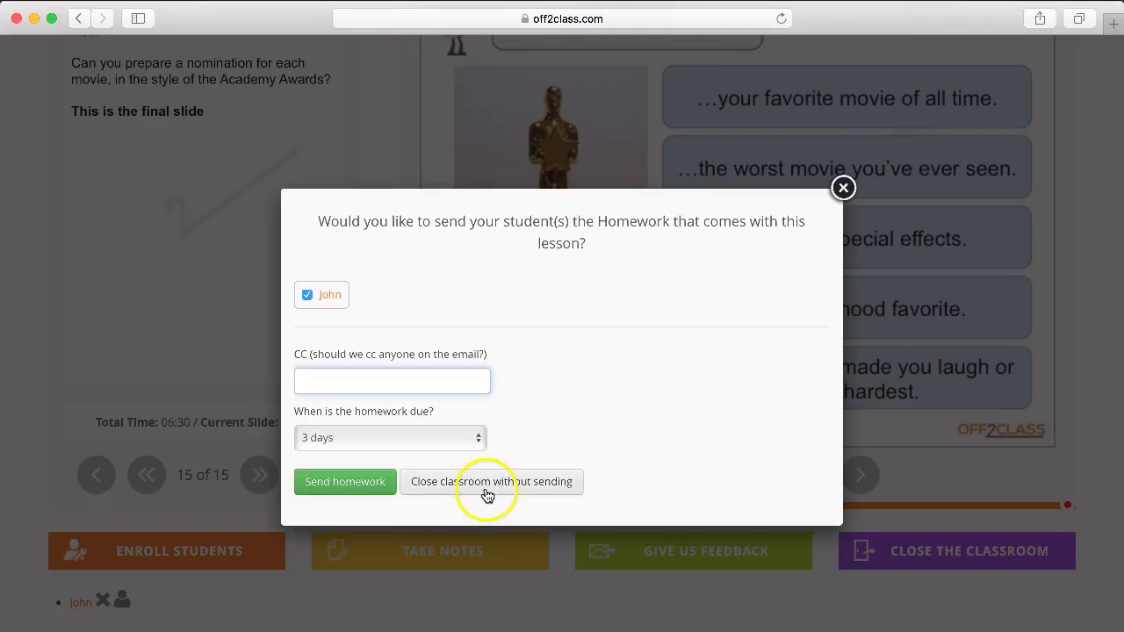
{"action": "left_click", "coordinate": [544, 487]}
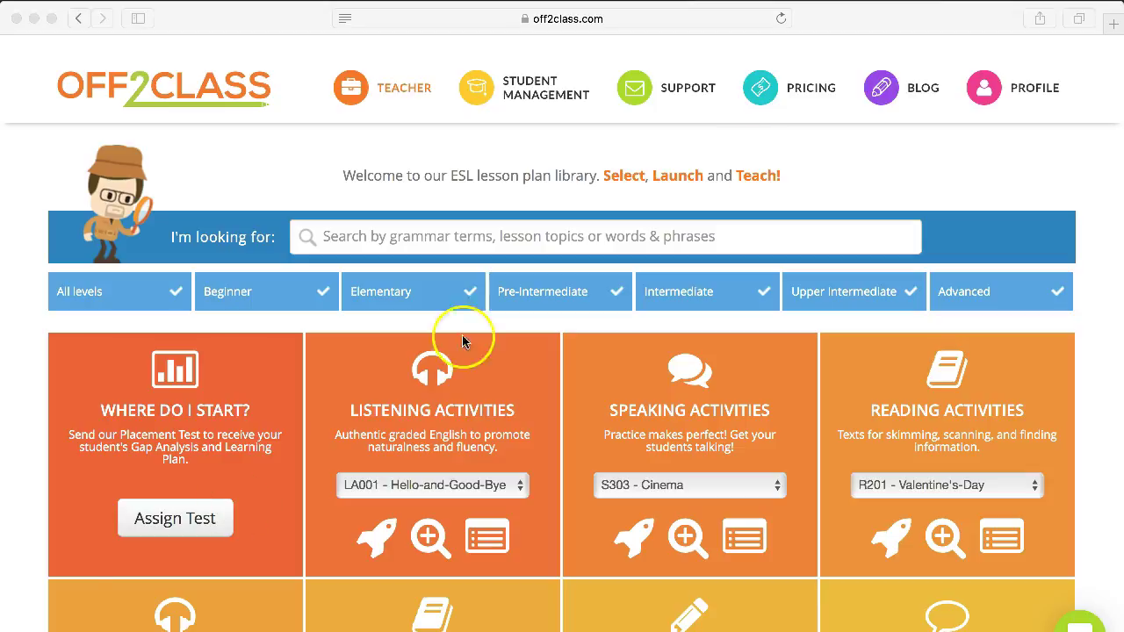
Step: Open PRICING and scroll to the Light $7, Medium $12, Heavy $25 and Enterprise plans
{"action": "left_click", "coordinate": [796, 97]}
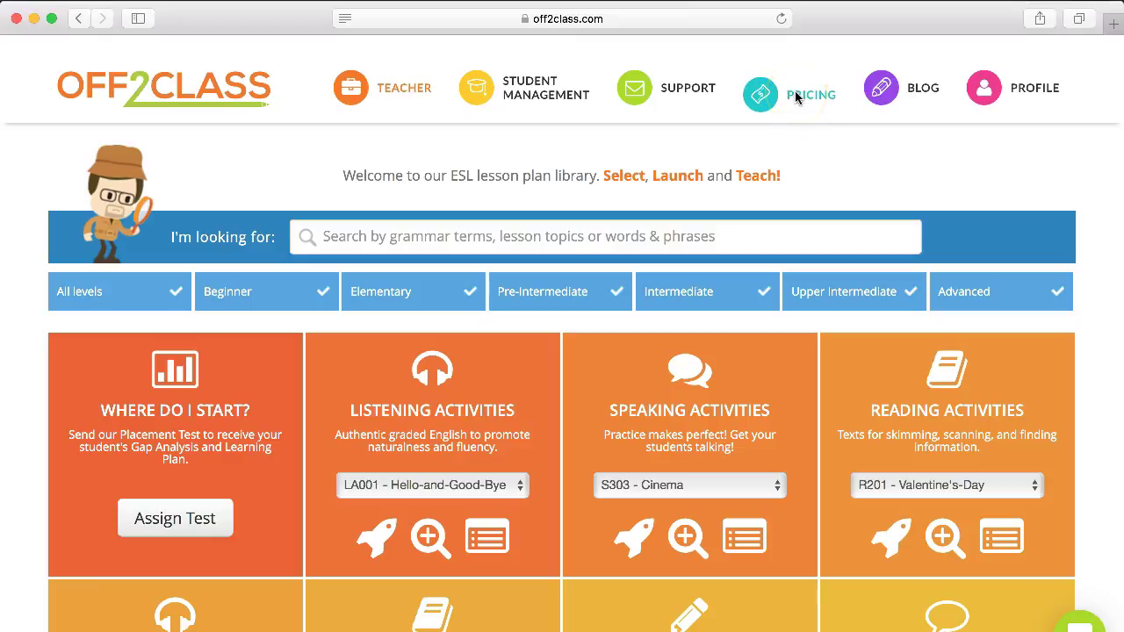
{"action": "left_click", "coordinate": [797, 96]}
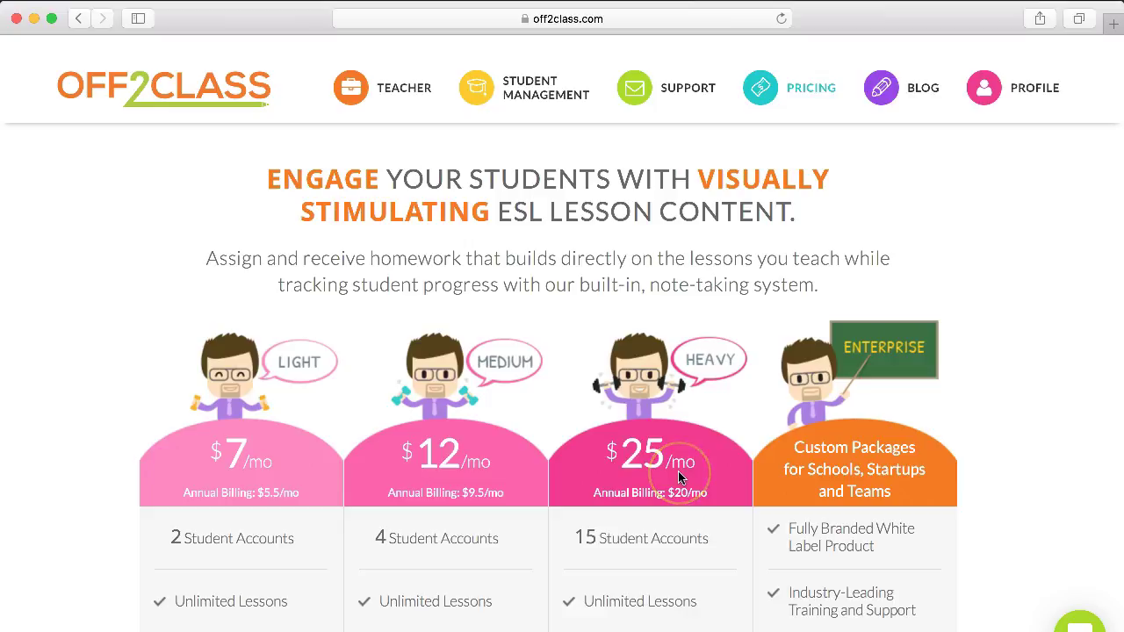
{"action": "scroll", "coordinate": [694, 461], "scroll_direction": "down", "scroll_amount": 5}
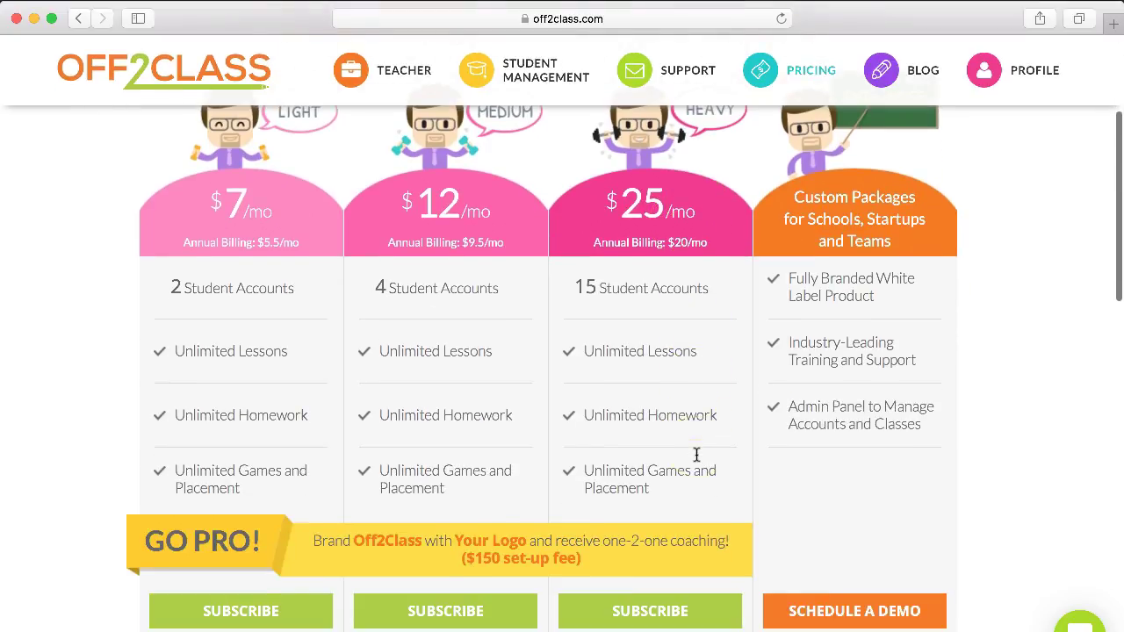